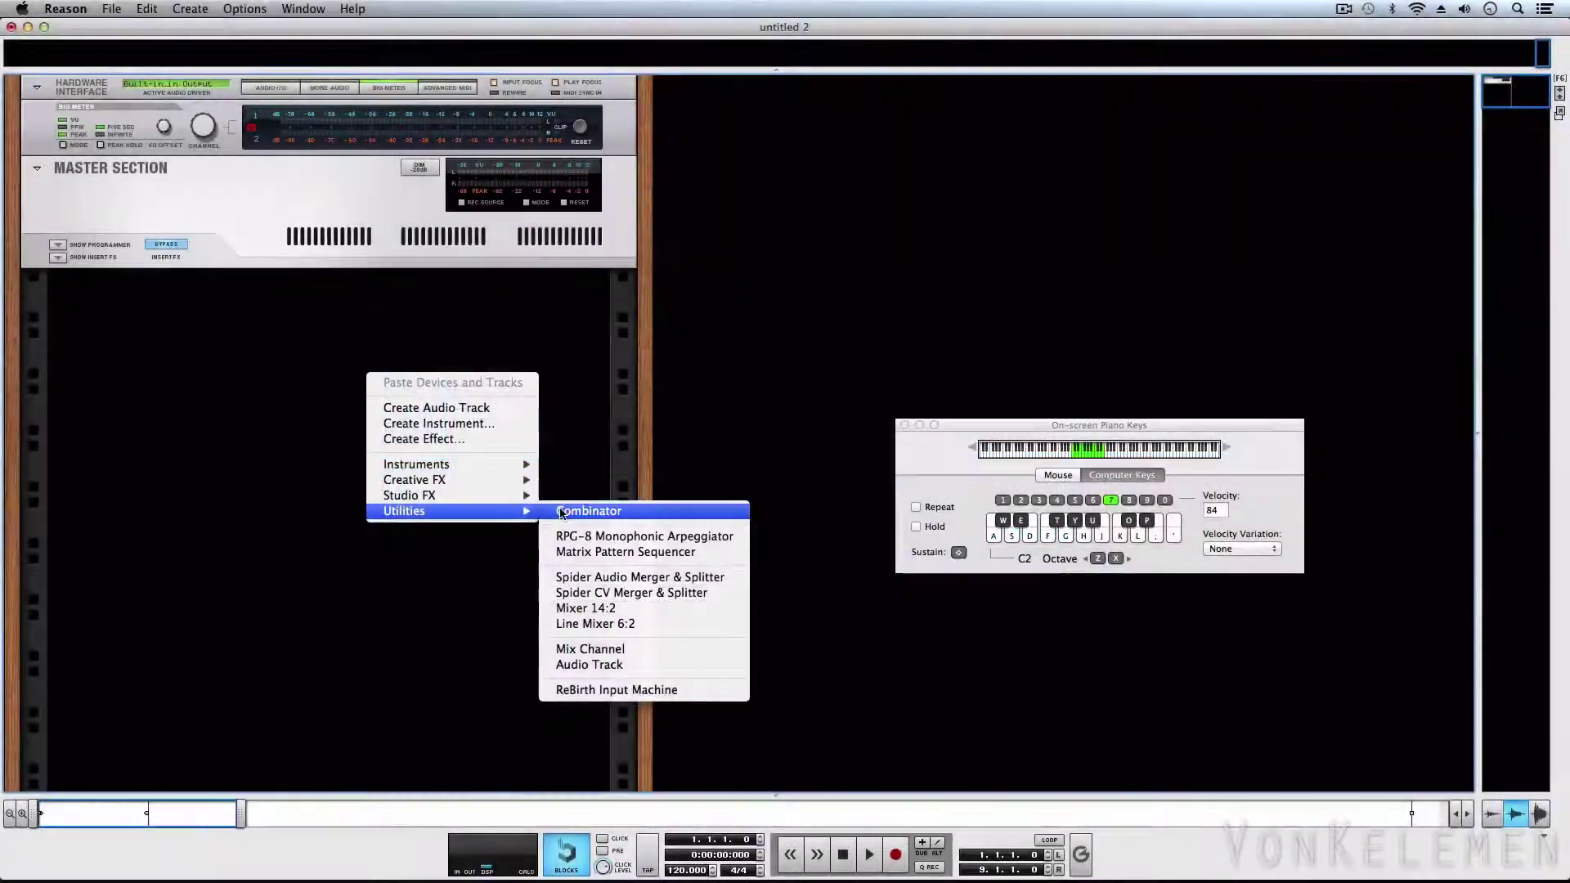
Create a Combinator in the rack and add a Thor Polysonic Synthesizer inside it.
{"action": "left_click", "coordinate": [561, 511]}
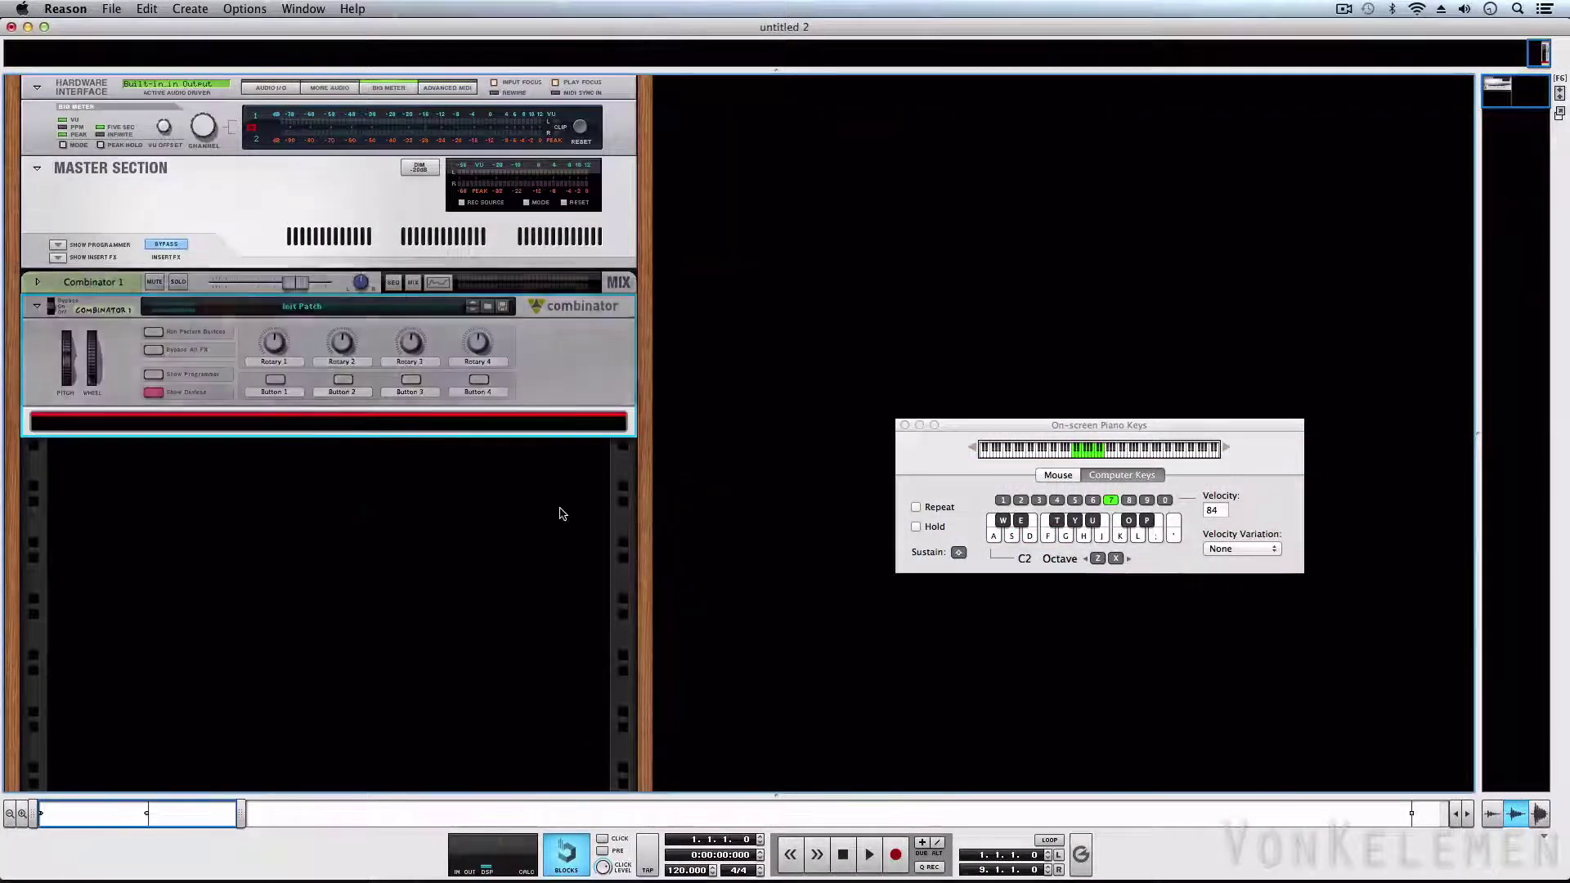
{"action": "right_click", "coordinate": [330, 431]}
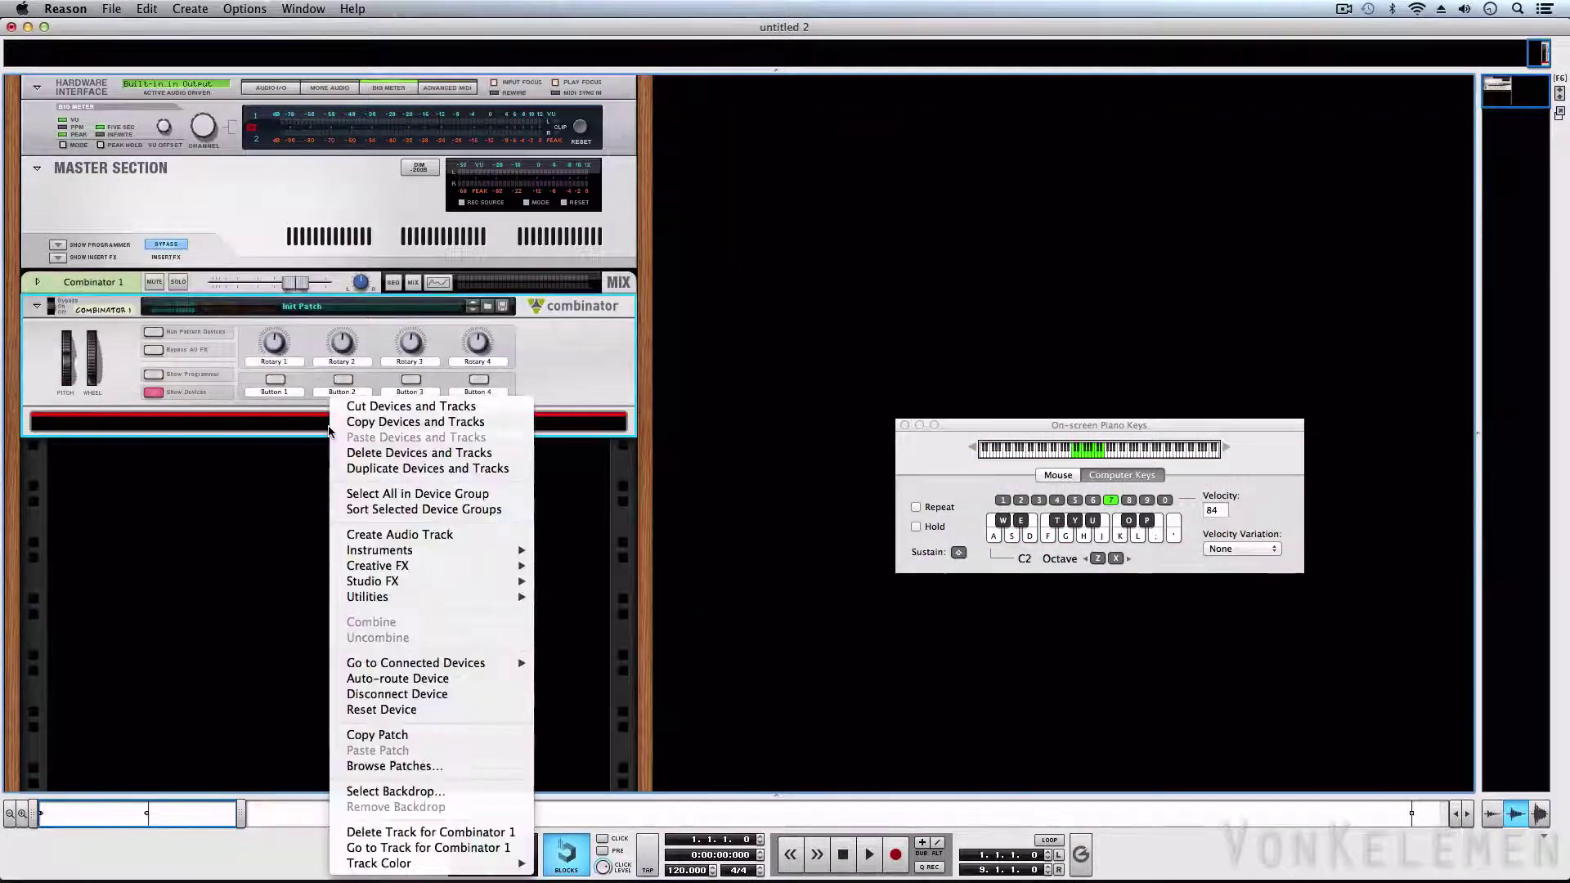
{"action": "mouse_move", "coordinate": [482, 557]}
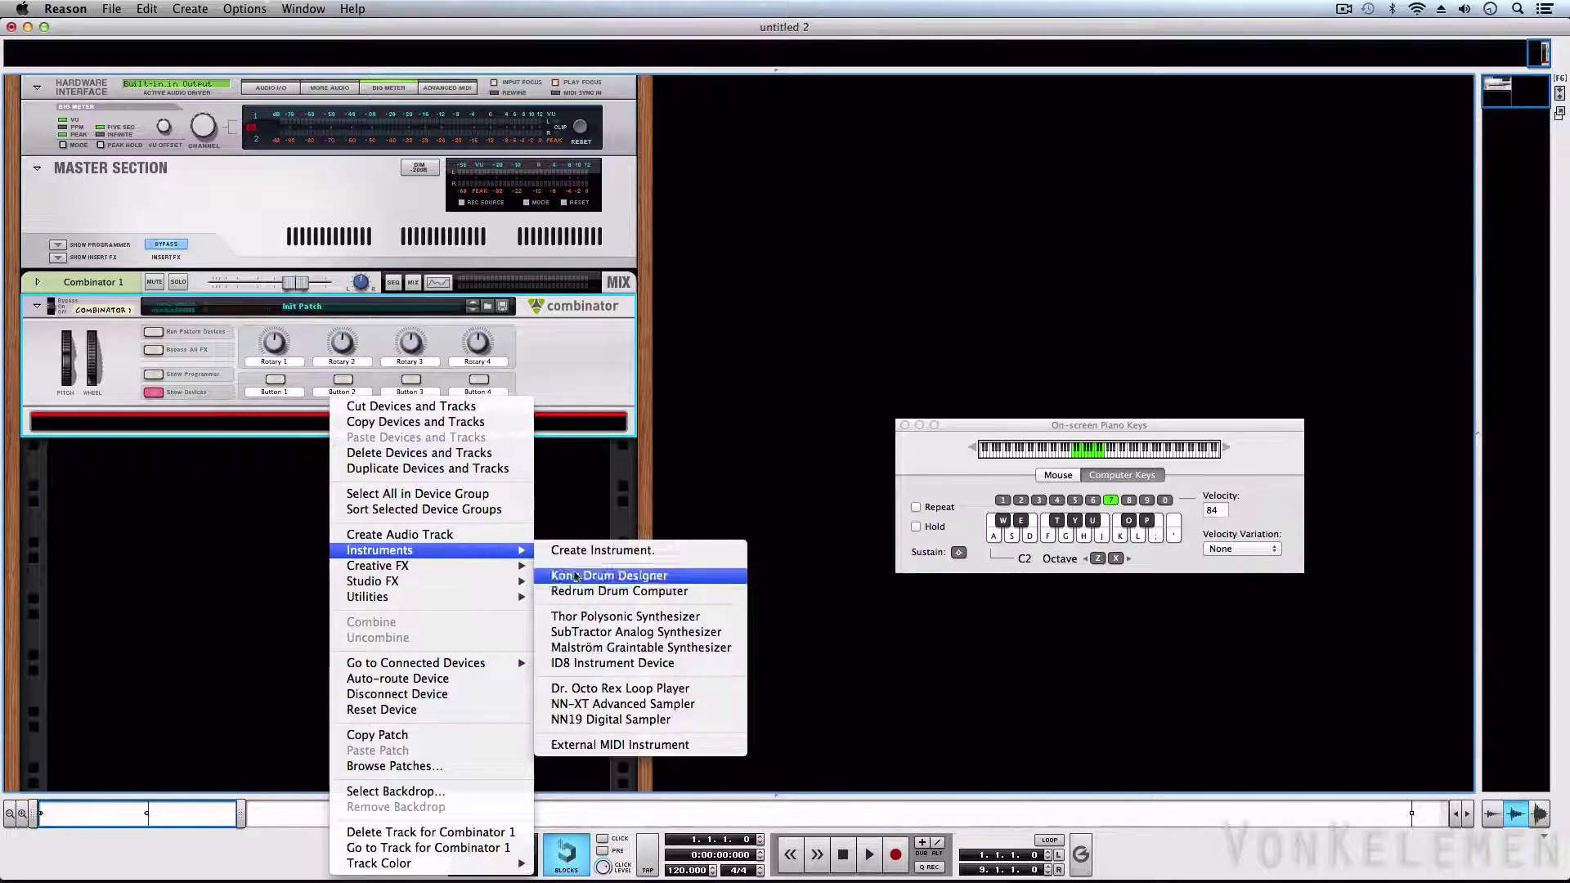
{"action": "left_click", "coordinate": [590, 616]}
Reset the Thor synthesizer to its initial patch and show its programmer.
{"action": "right_click", "coordinate": [573, 582]}
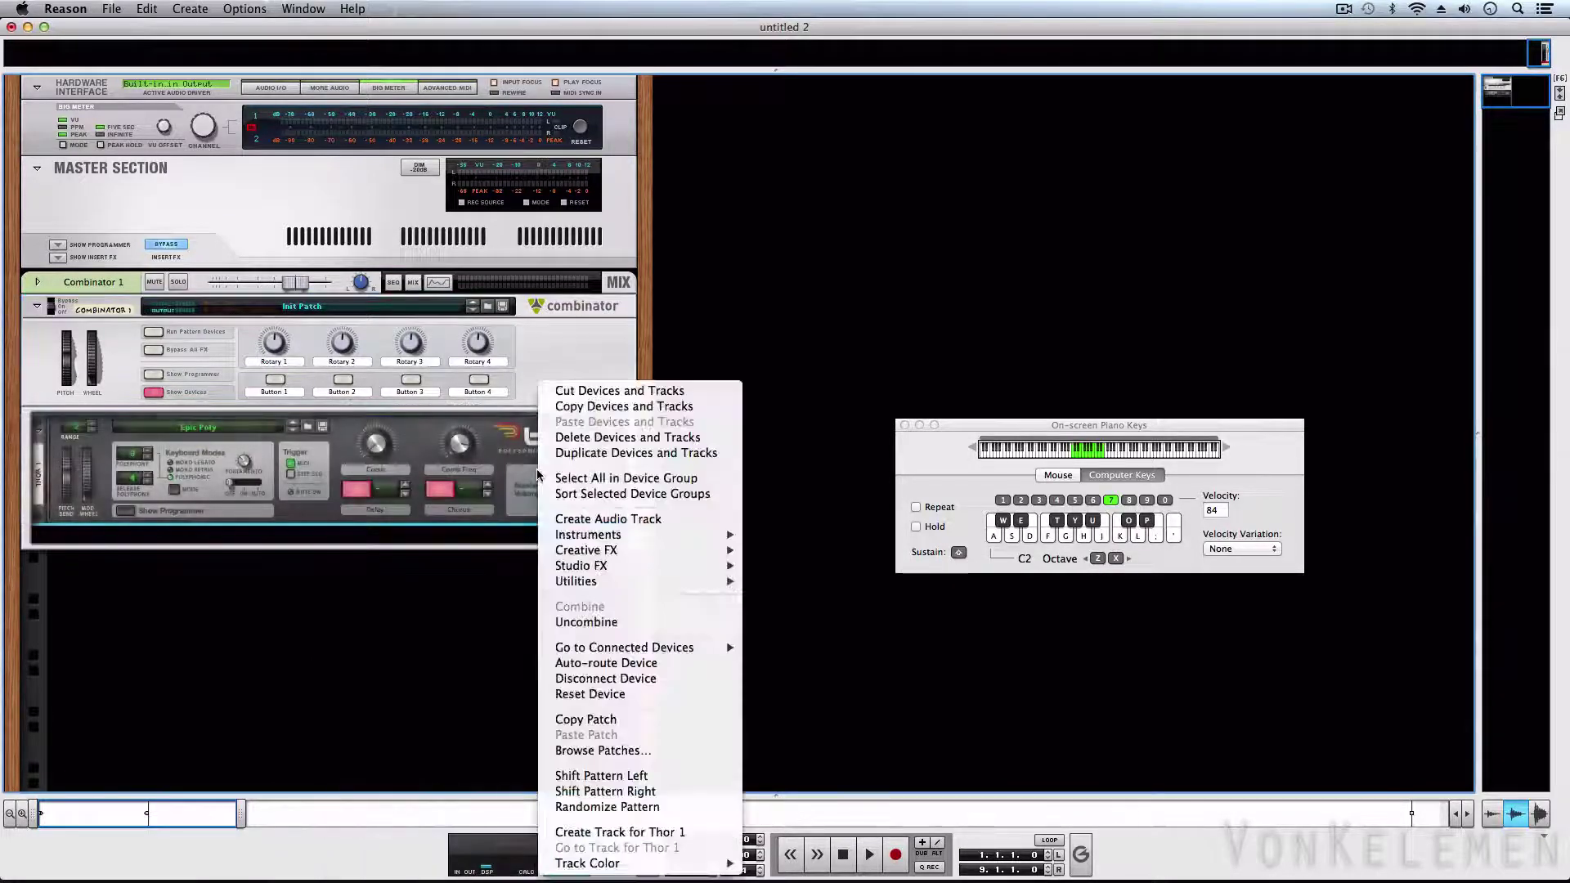
{"action": "left_click", "coordinate": [620, 694]}
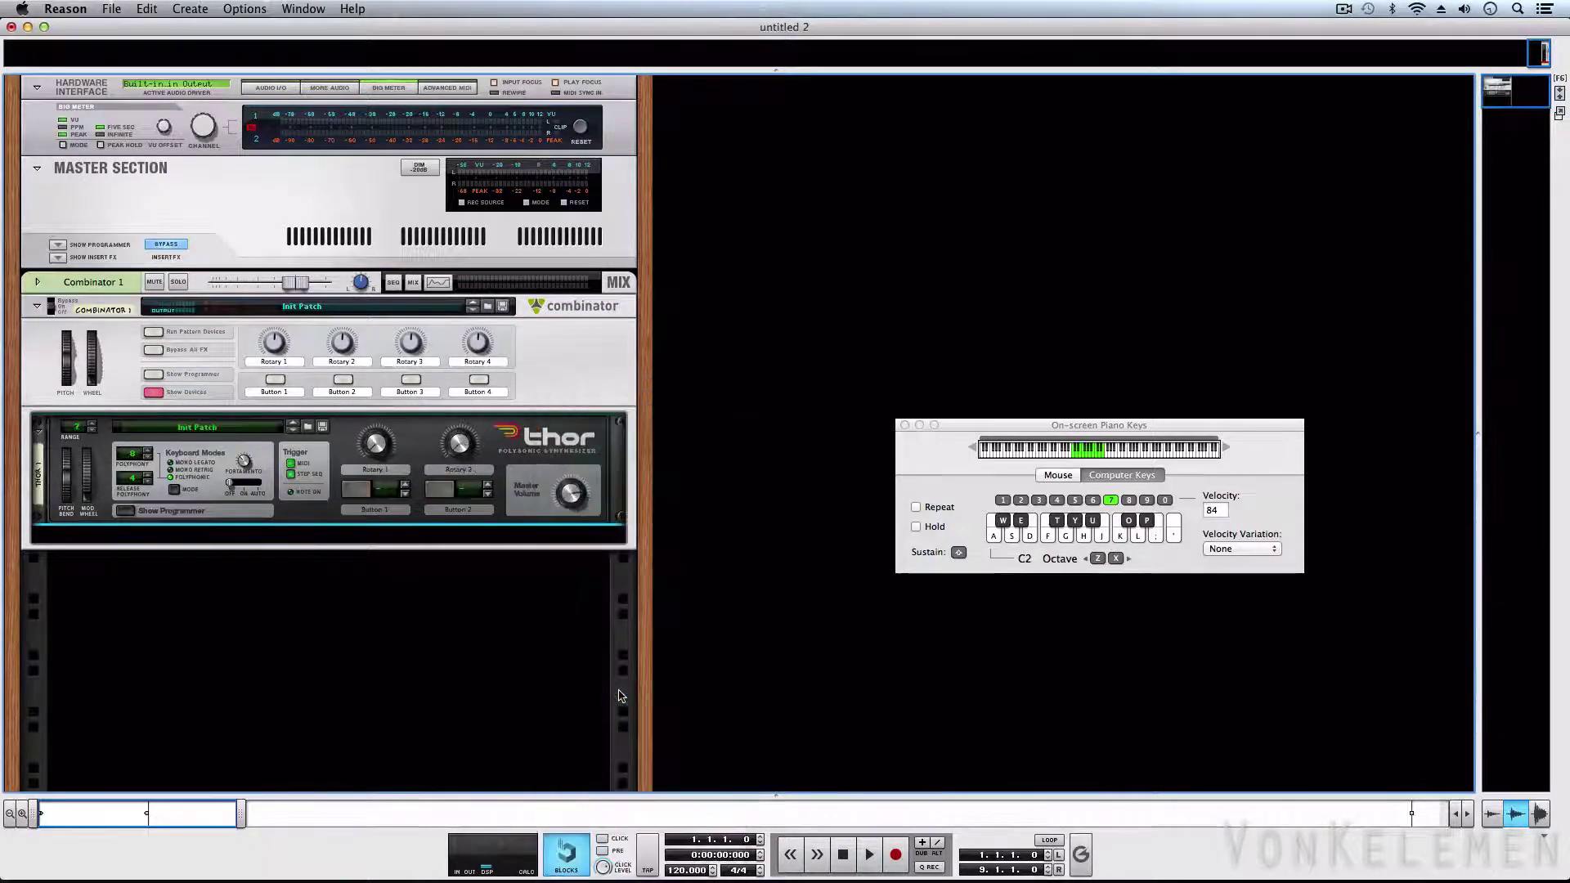
{"action": "left_click", "coordinate": [125, 511]}
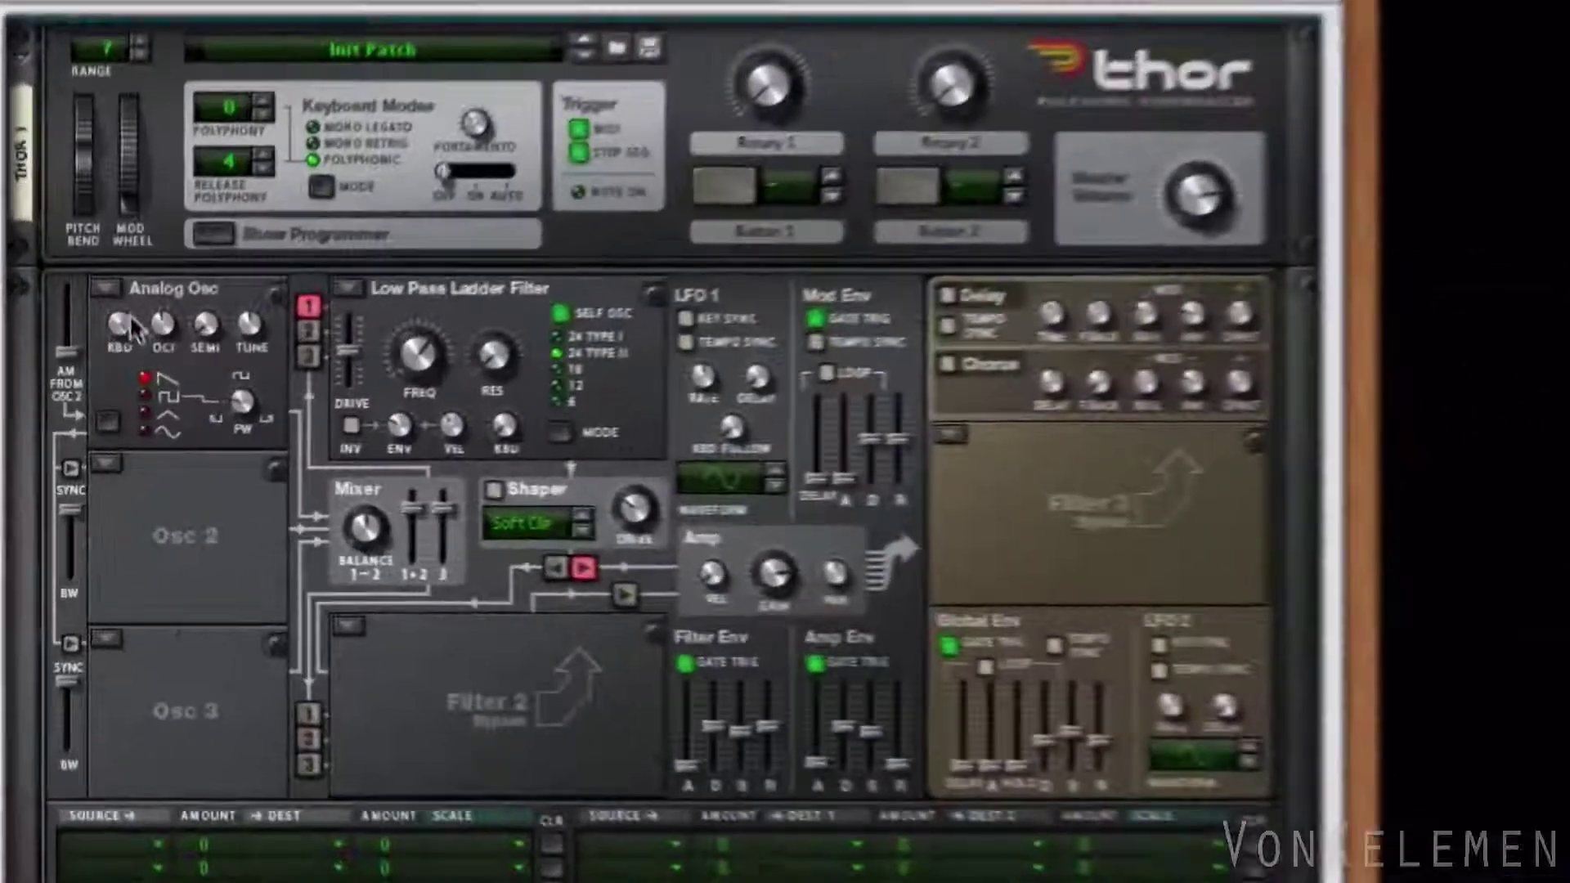
Change Thor's first and second oscillators to the Wavetable type.
{"action": "left_click", "coordinate": [105, 288]}
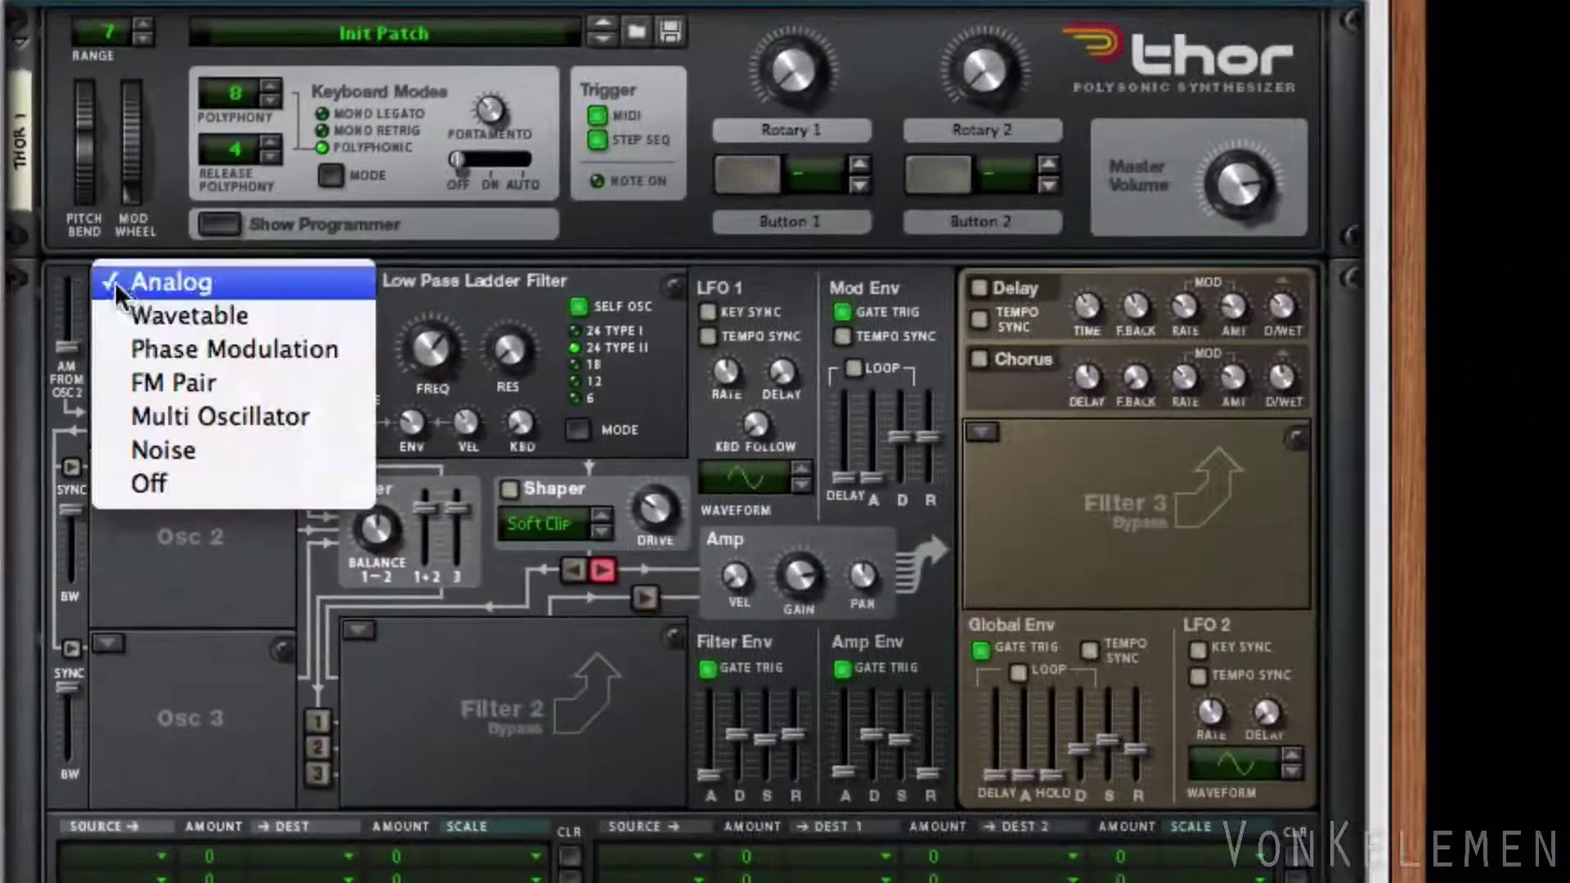
{"action": "left_click", "coordinate": [139, 318]}
{"action": "left_click", "coordinate": [115, 472]}
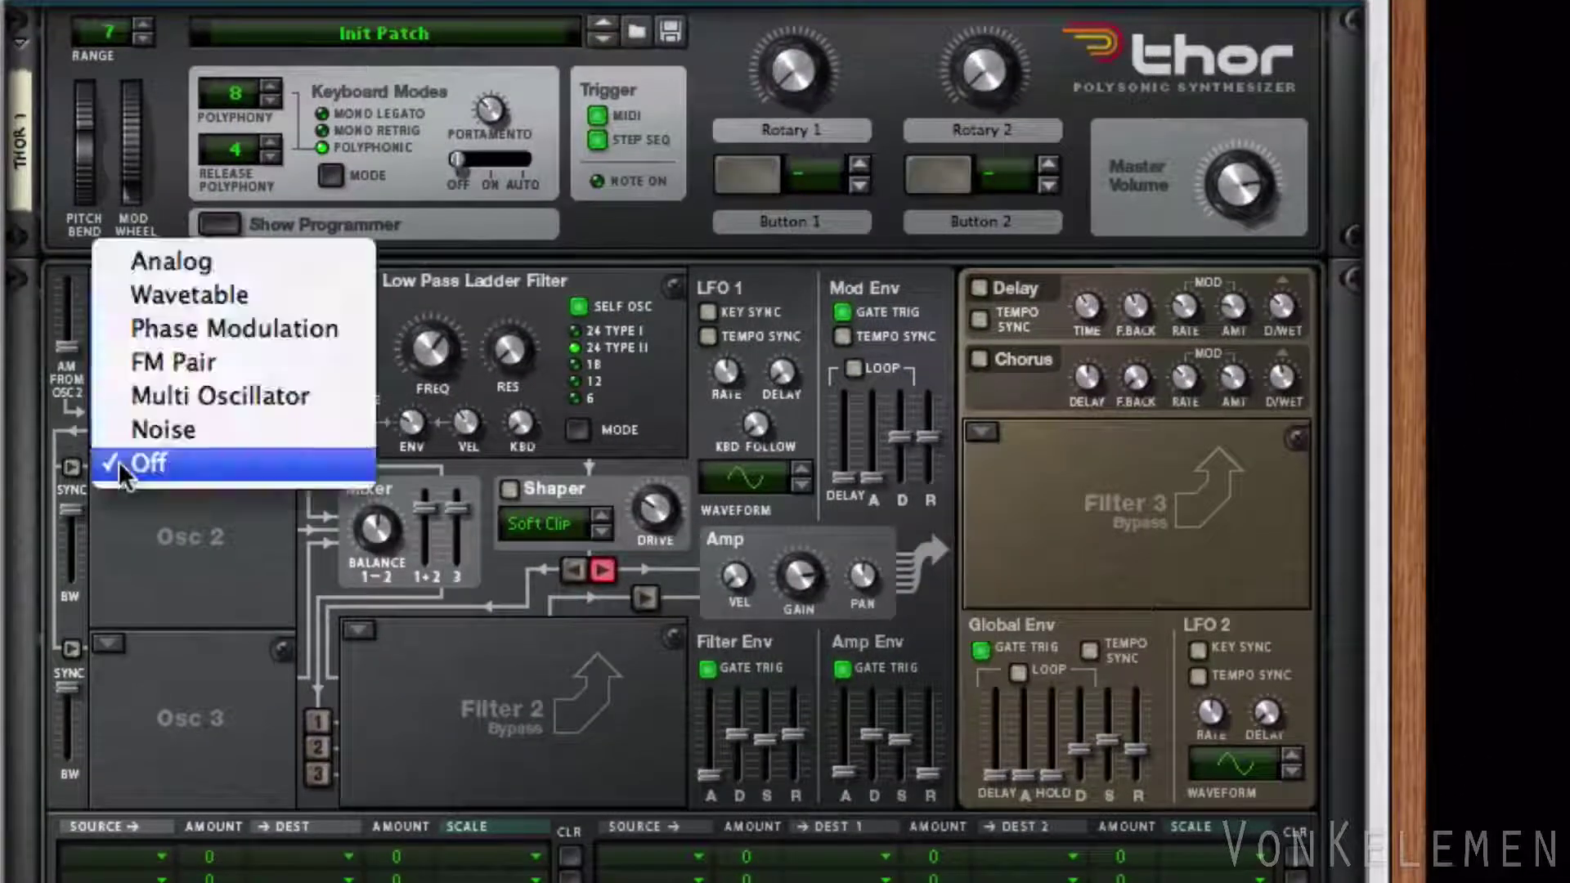
{"action": "left_click", "coordinate": [185, 293]}
Select the Mixed Waves 3 wavetable for both oscillator 1 and oscillator 2.
{"action": "left_click", "coordinate": [185, 368]}
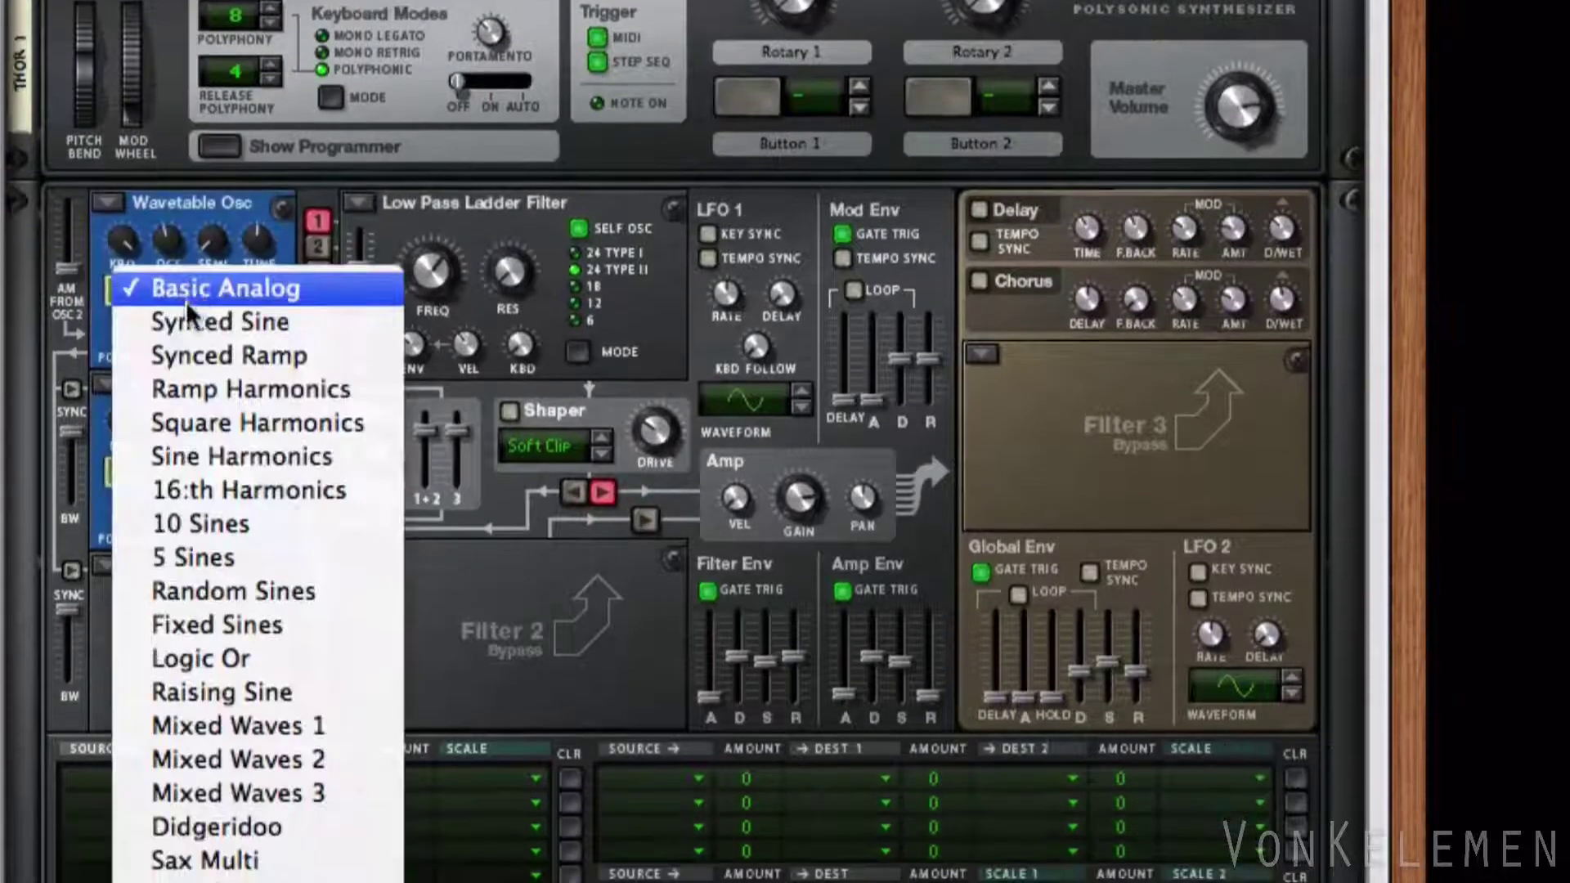
{"action": "left_click", "coordinate": [347, 797]}
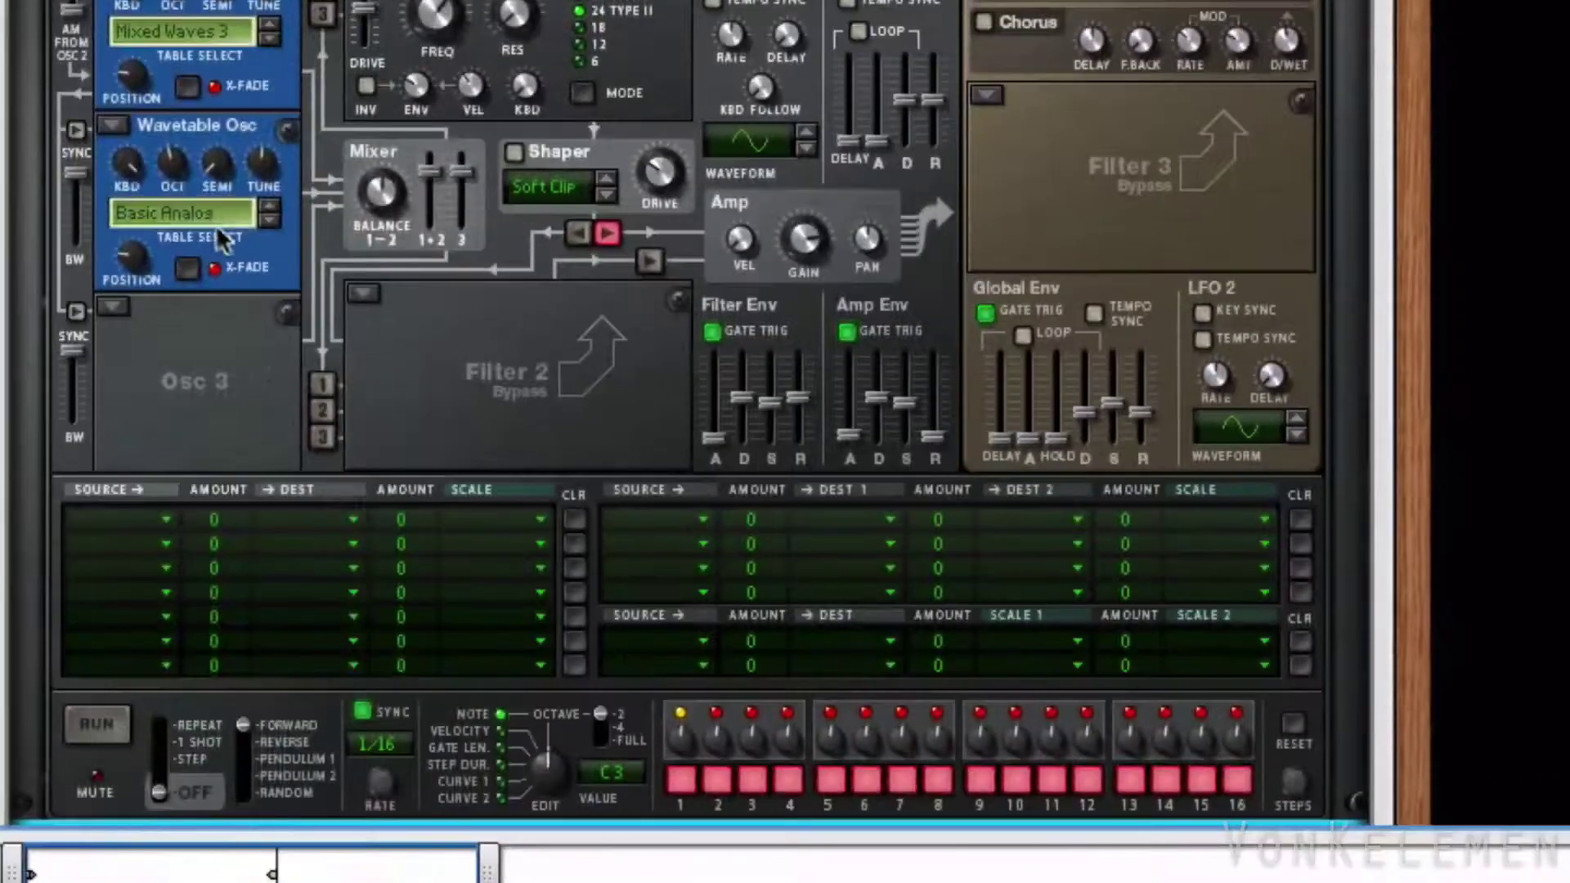
{"action": "left_click", "coordinate": [218, 221]}
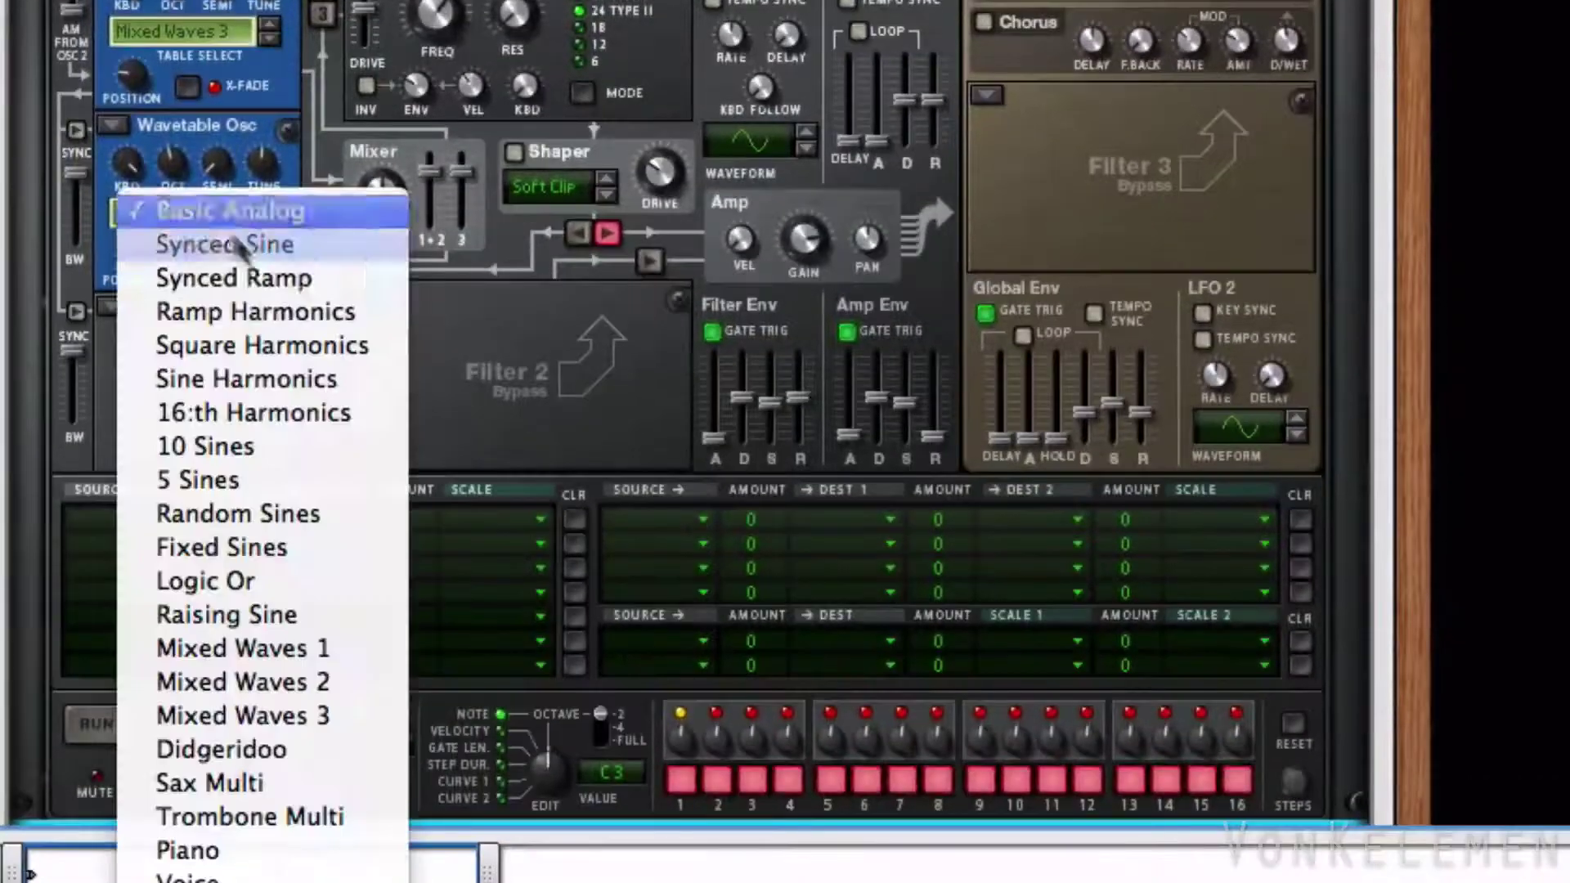
{"action": "left_click", "coordinate": [360, 731]}
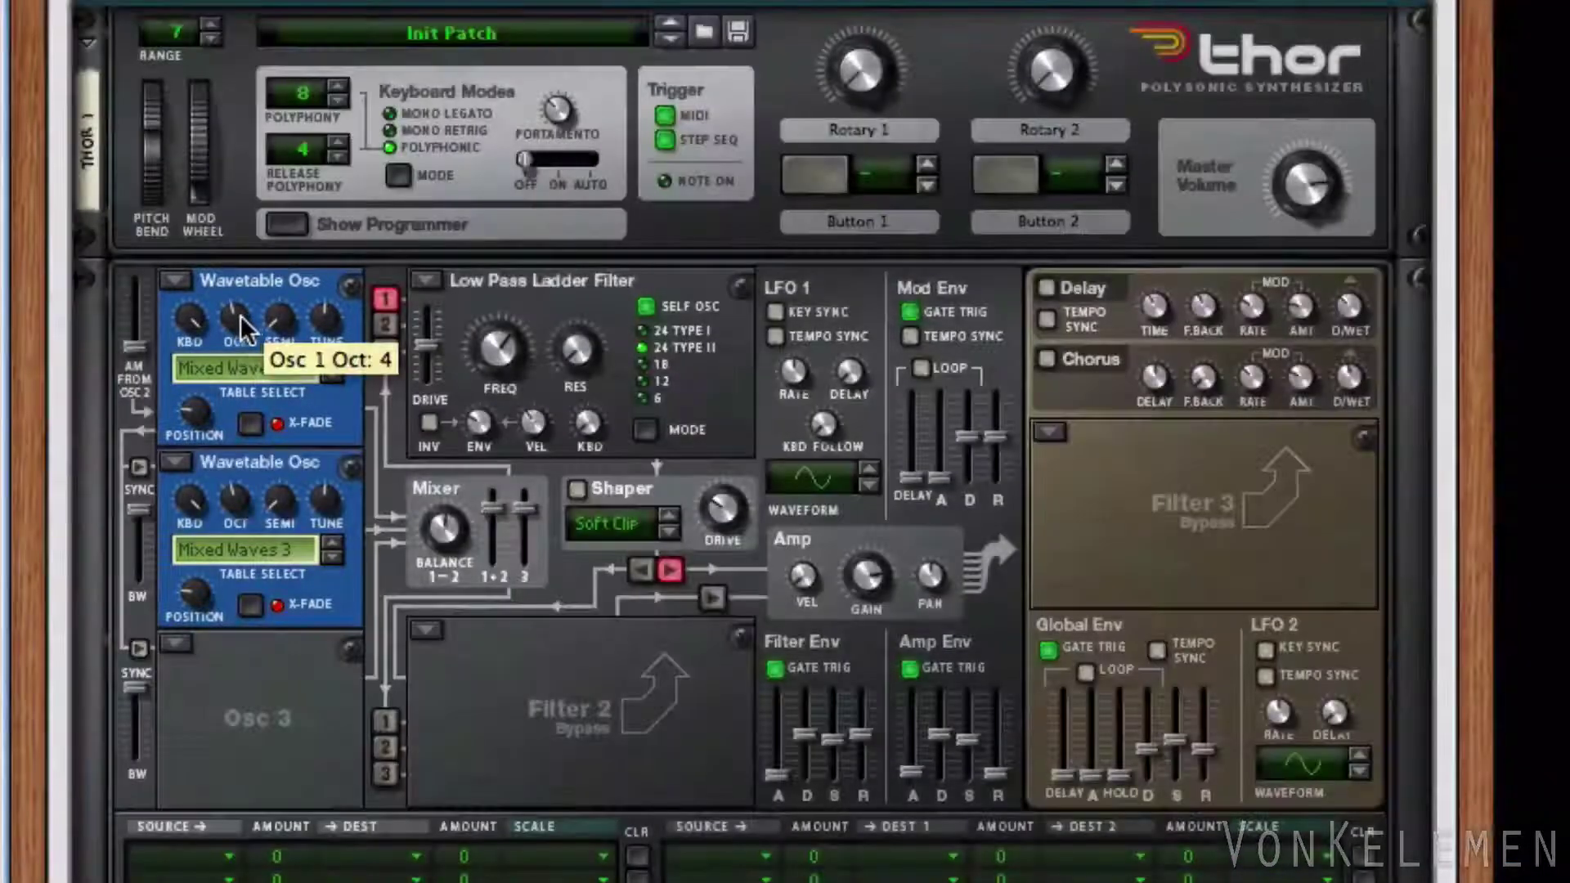
Adjust the octave and wavetable position of both oscillators, with oscillator 2's octave set to 3.
{"action": "left_click_drag", "start_coordinate": [240, 316], "coordinate": [240, 317]}
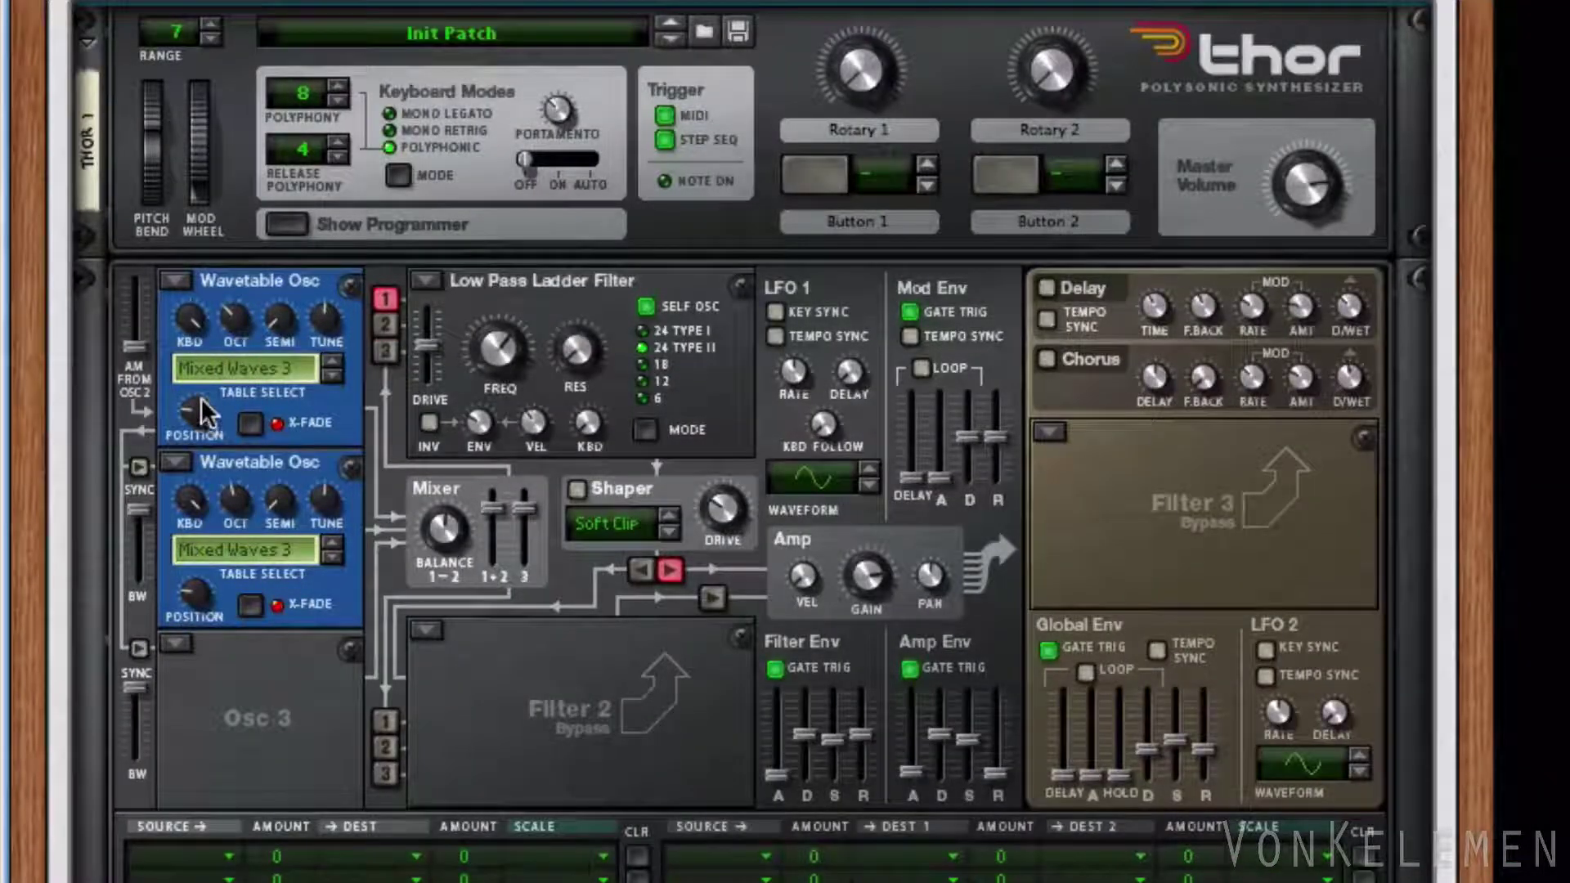
{"action": "left_click_drag", "start_coordinate": [198, 409], "coordinate": [193, 434]}
{"action": "left_click_drag", "start_coordinate": [277, 330], "coordinate": [299, 278]}
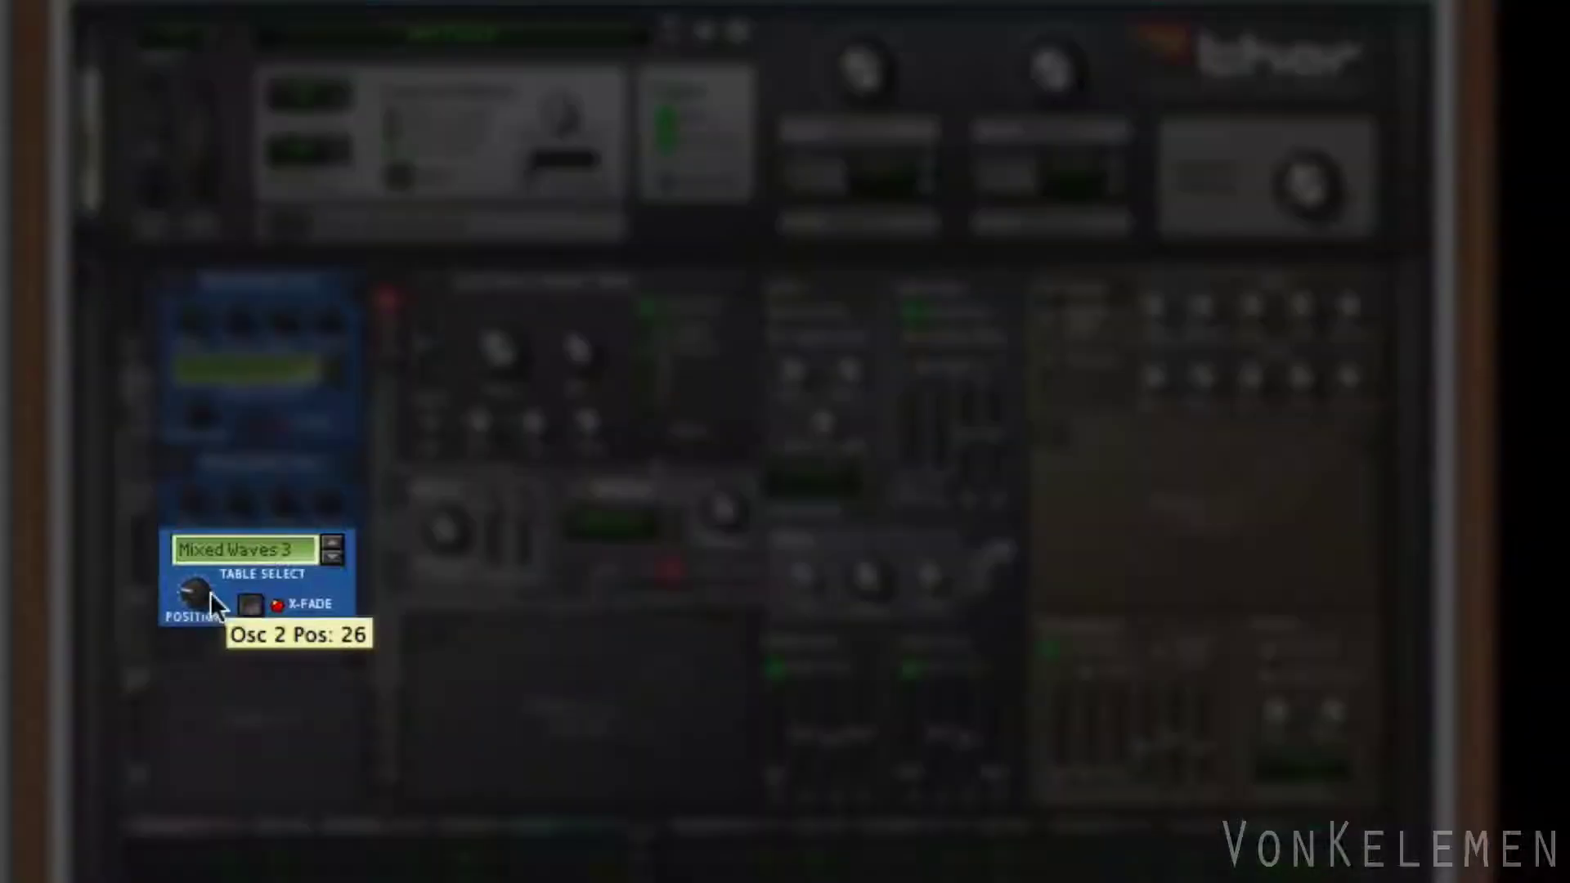
{"action": "left_click_drag", "start_coordinate": [209, 592], "coordinate": [213, 586]}
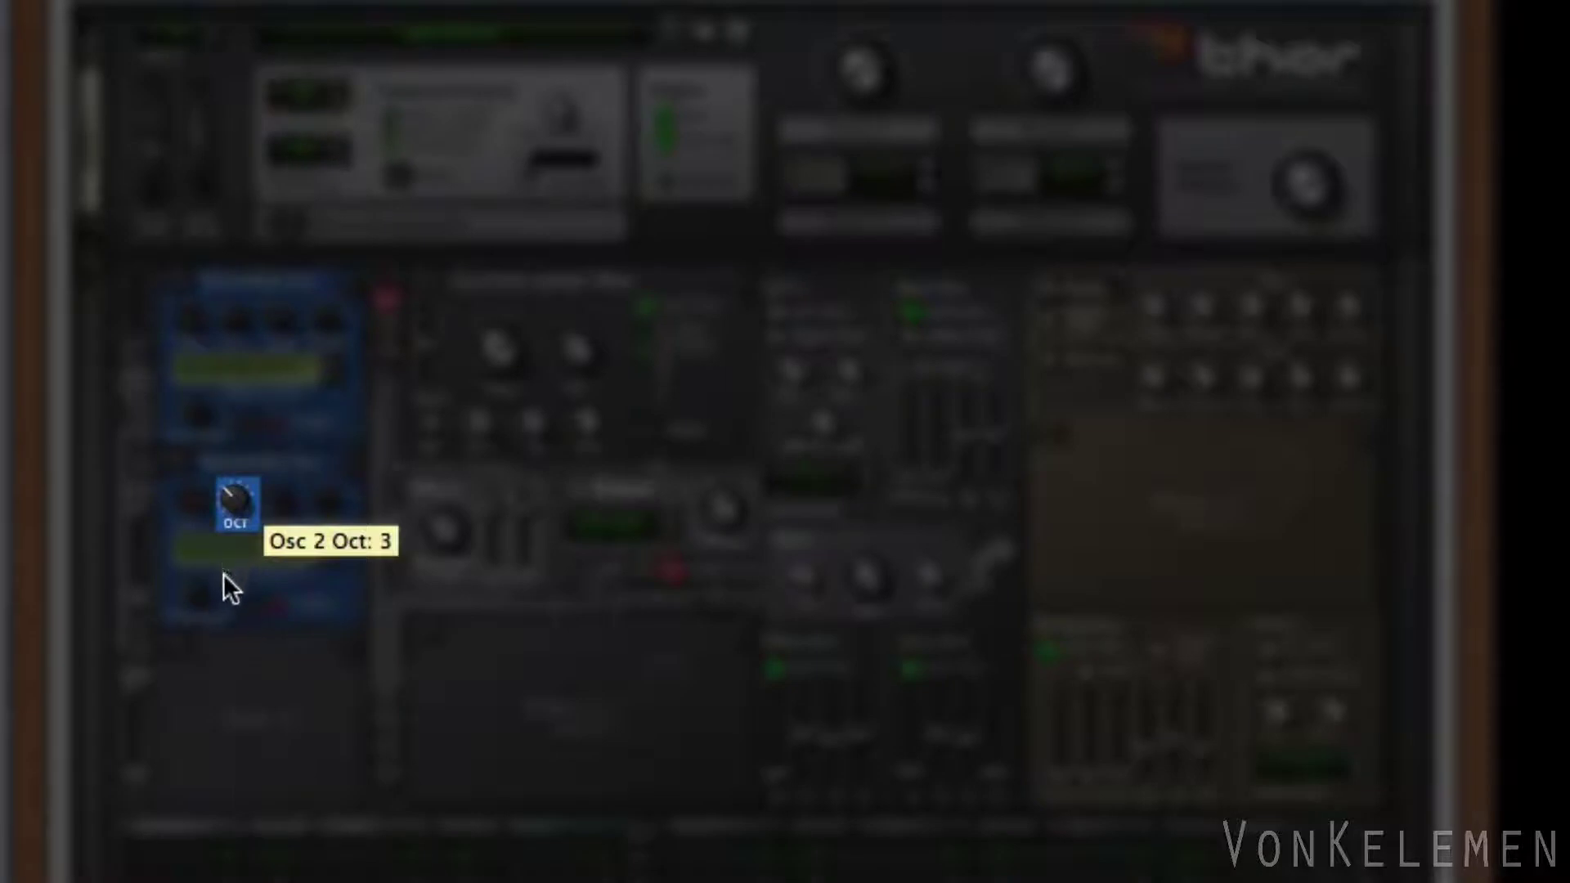
{"action": "left_click_drag", "start_coordinate": [223, 575], "coordinate": [220, 586]}
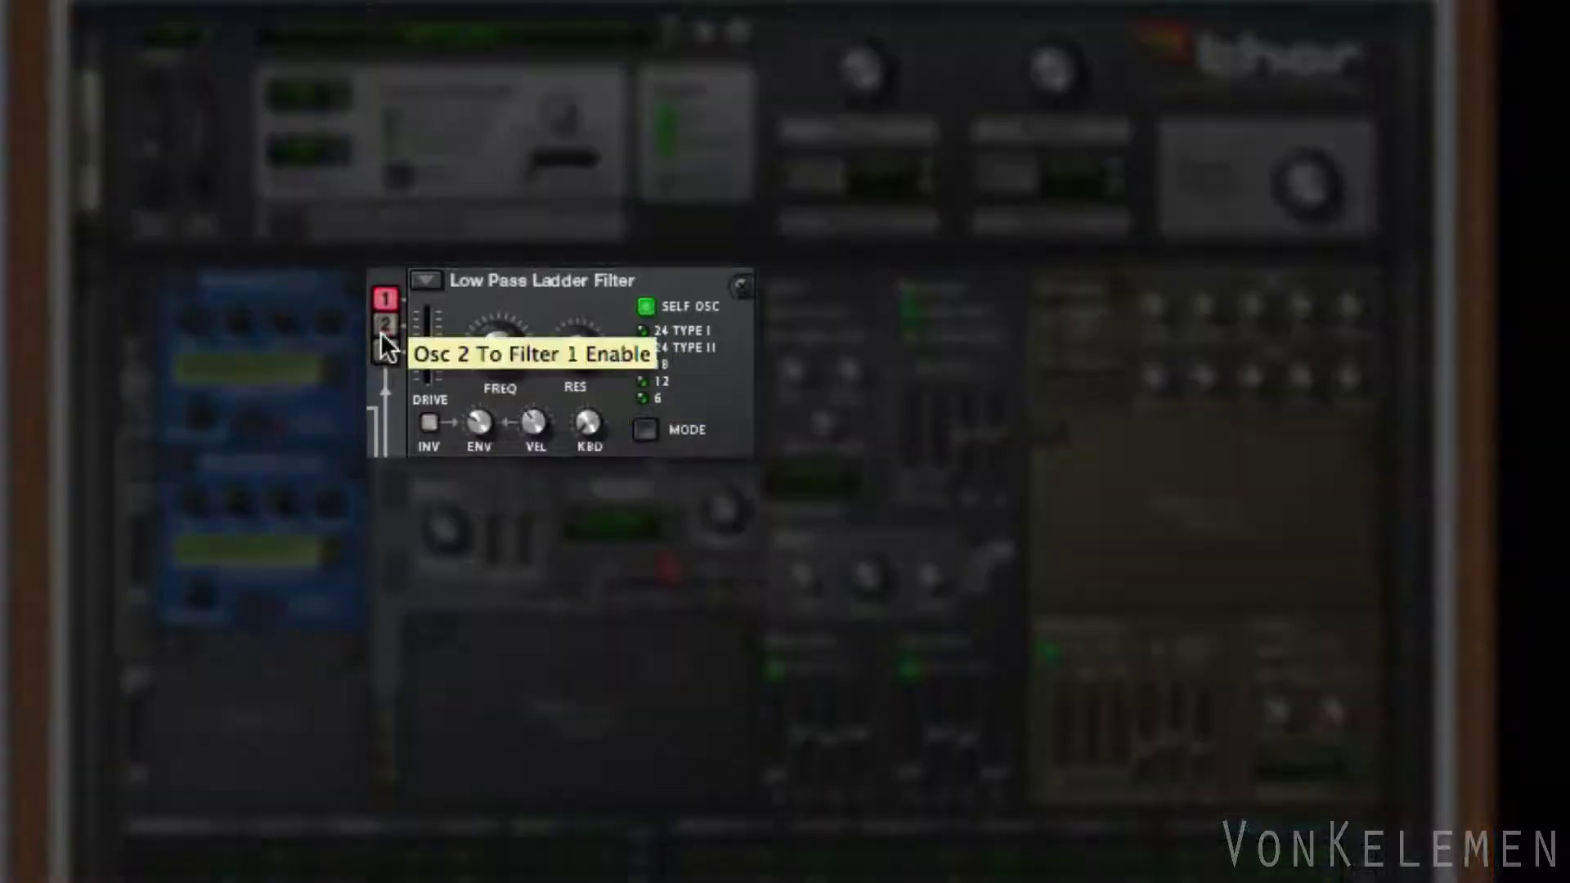
Route oscillator 2 into filter 1 and adjust the Low Pass Ladder Filter's frequency.
{"action": "left_click", "coordinate": [383, 327]}
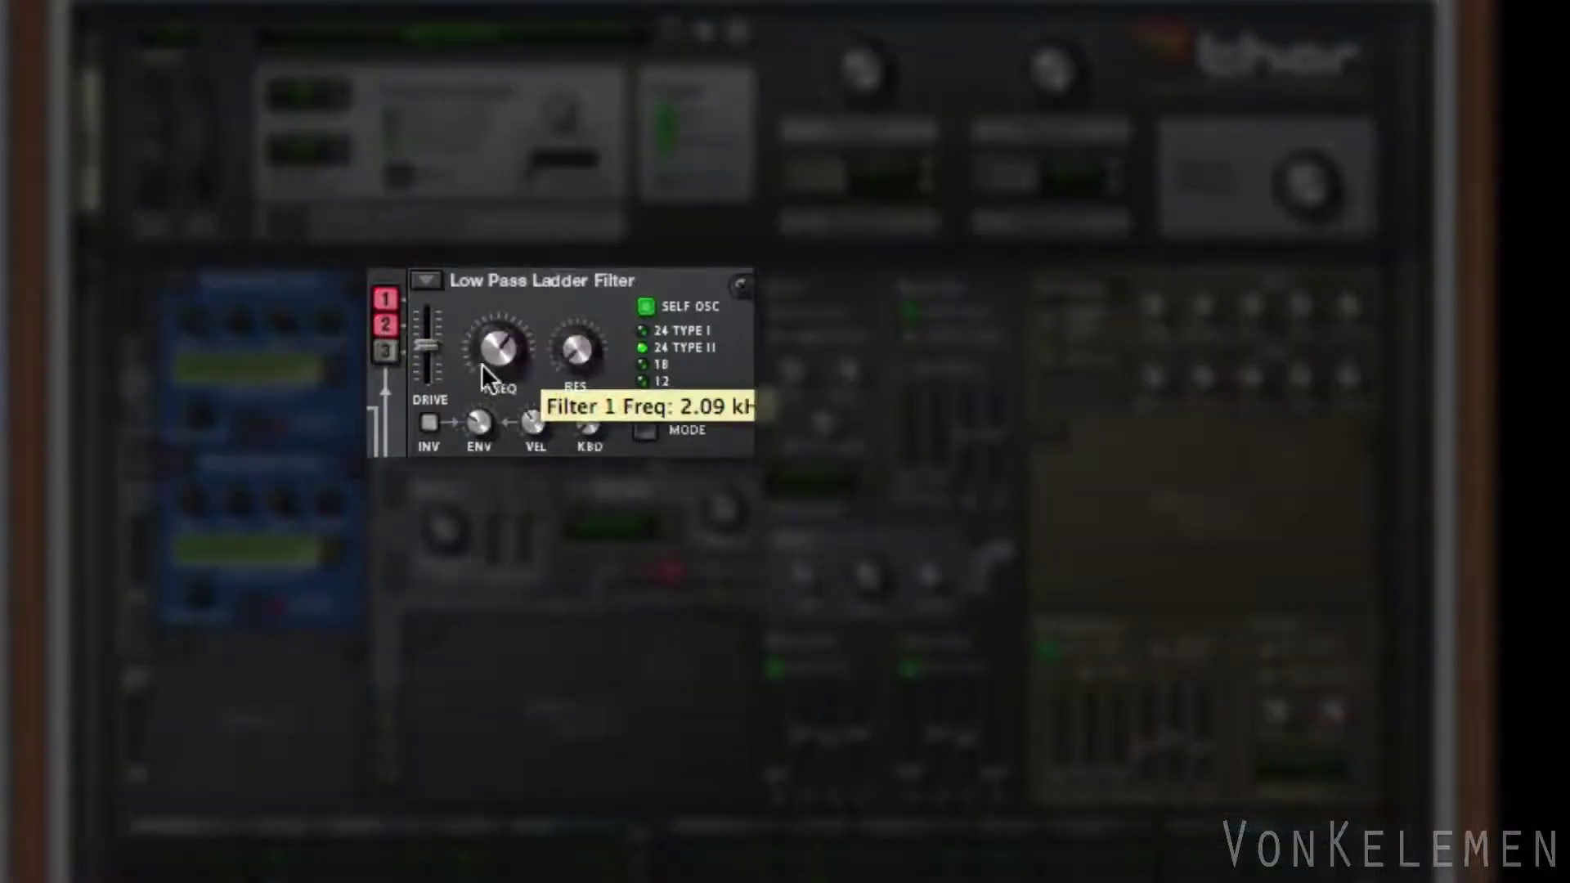
{"action": "left_click_drag", "start_coordinate": [482, 365], "coordinate": [523, 323]}
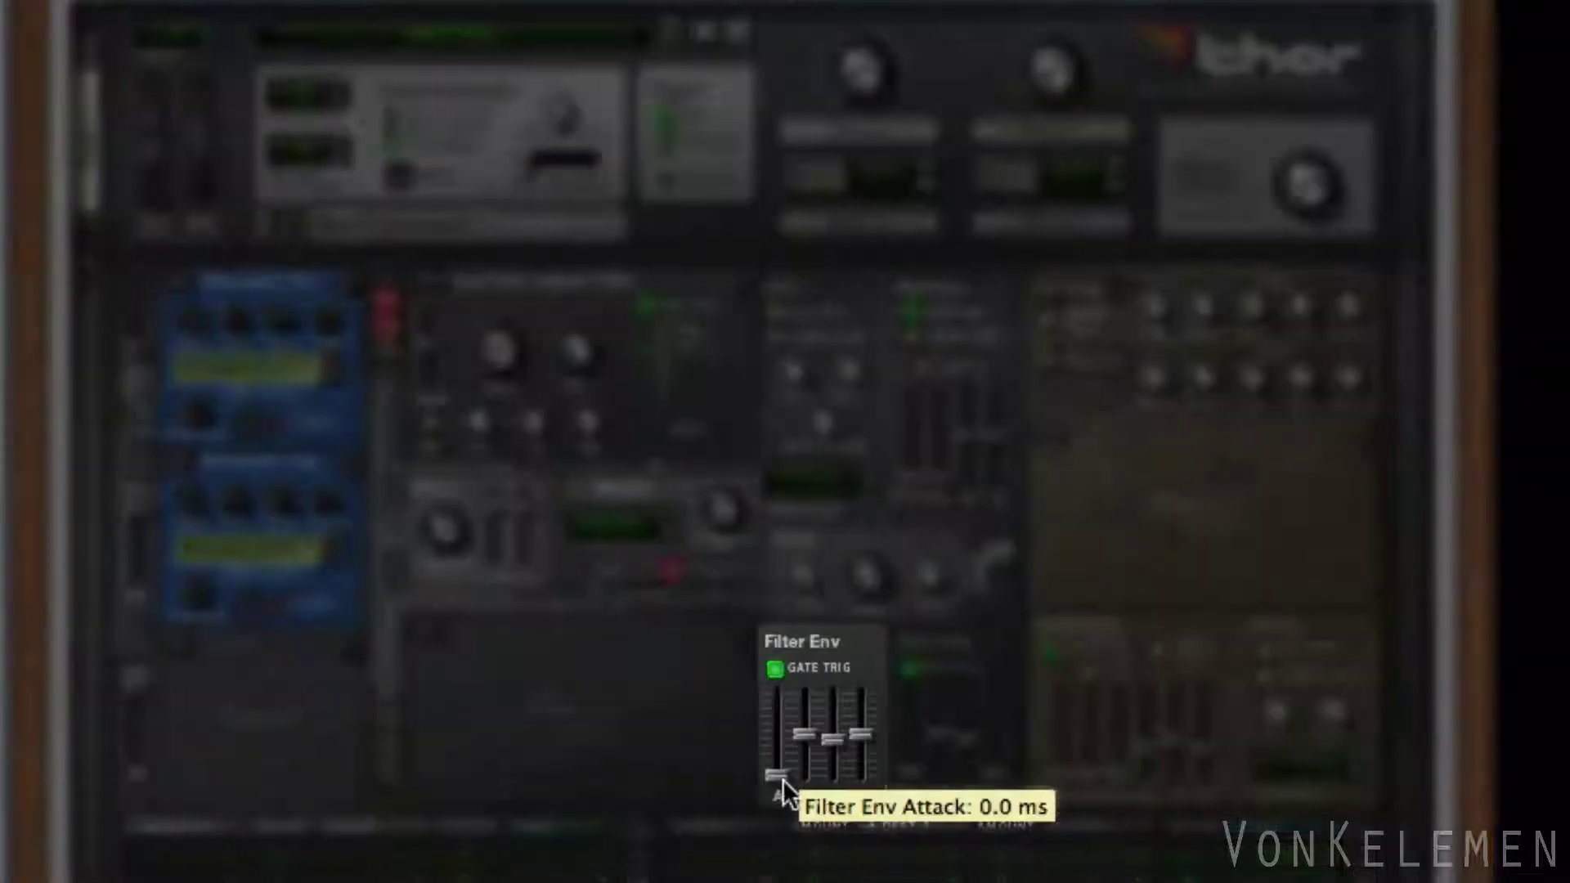
Raise the filter envelope's attack and sustain, and bring the amp envelope's sustain up to maximum.
{"action": "left_click_drag", "start_coordinate": [782, 778], "coordinate": [848, 699]}
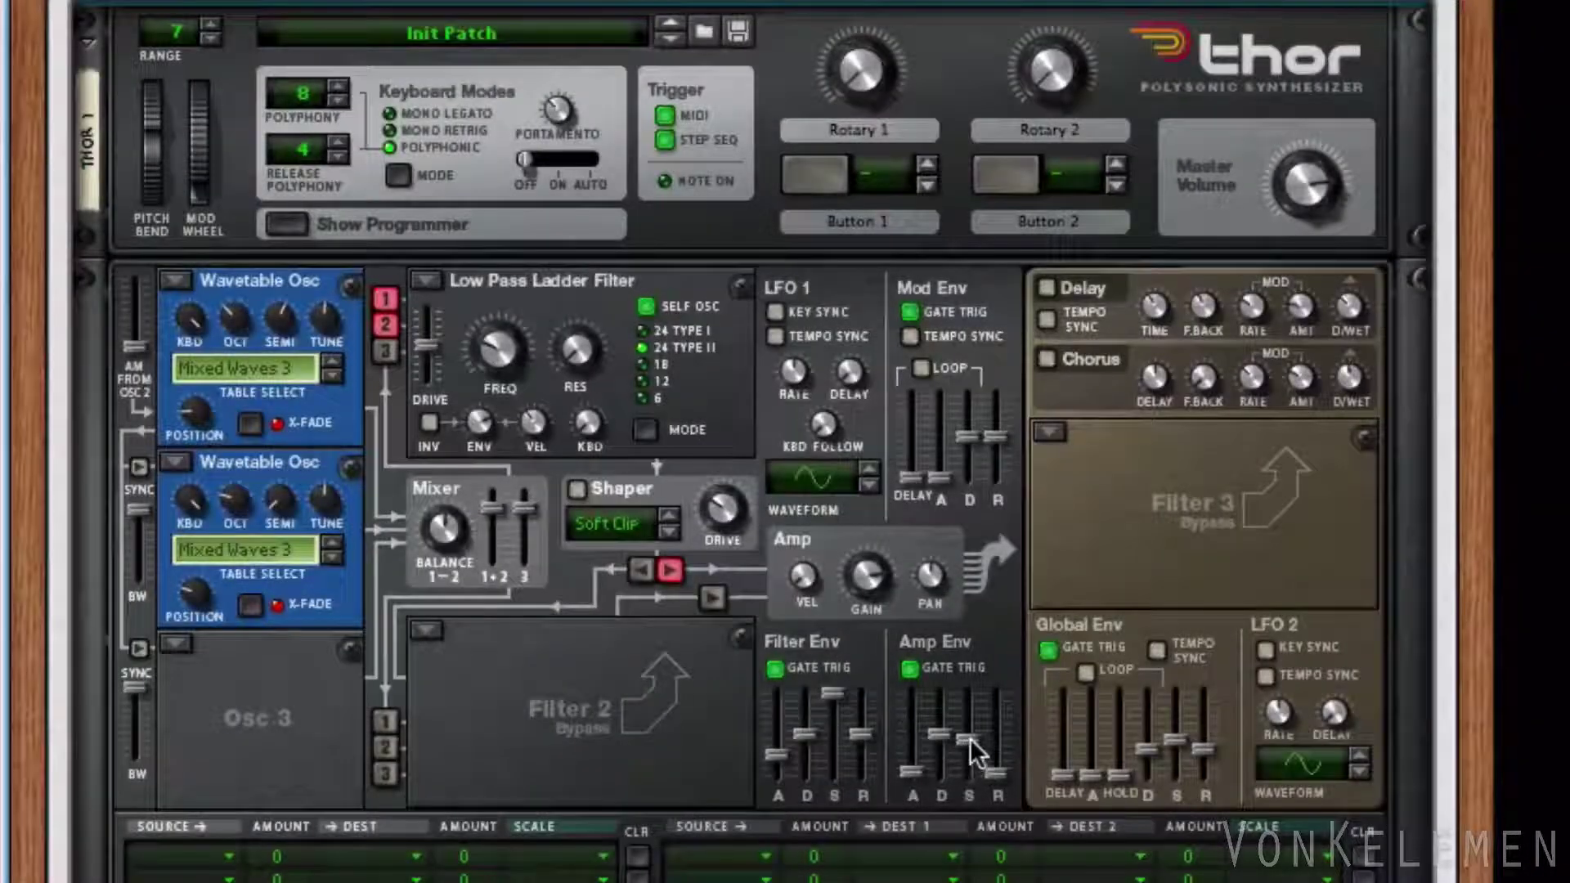
{"action": "left_click_drag", "start_coordinate": [970, 740], "coordinate": [979, 674]}
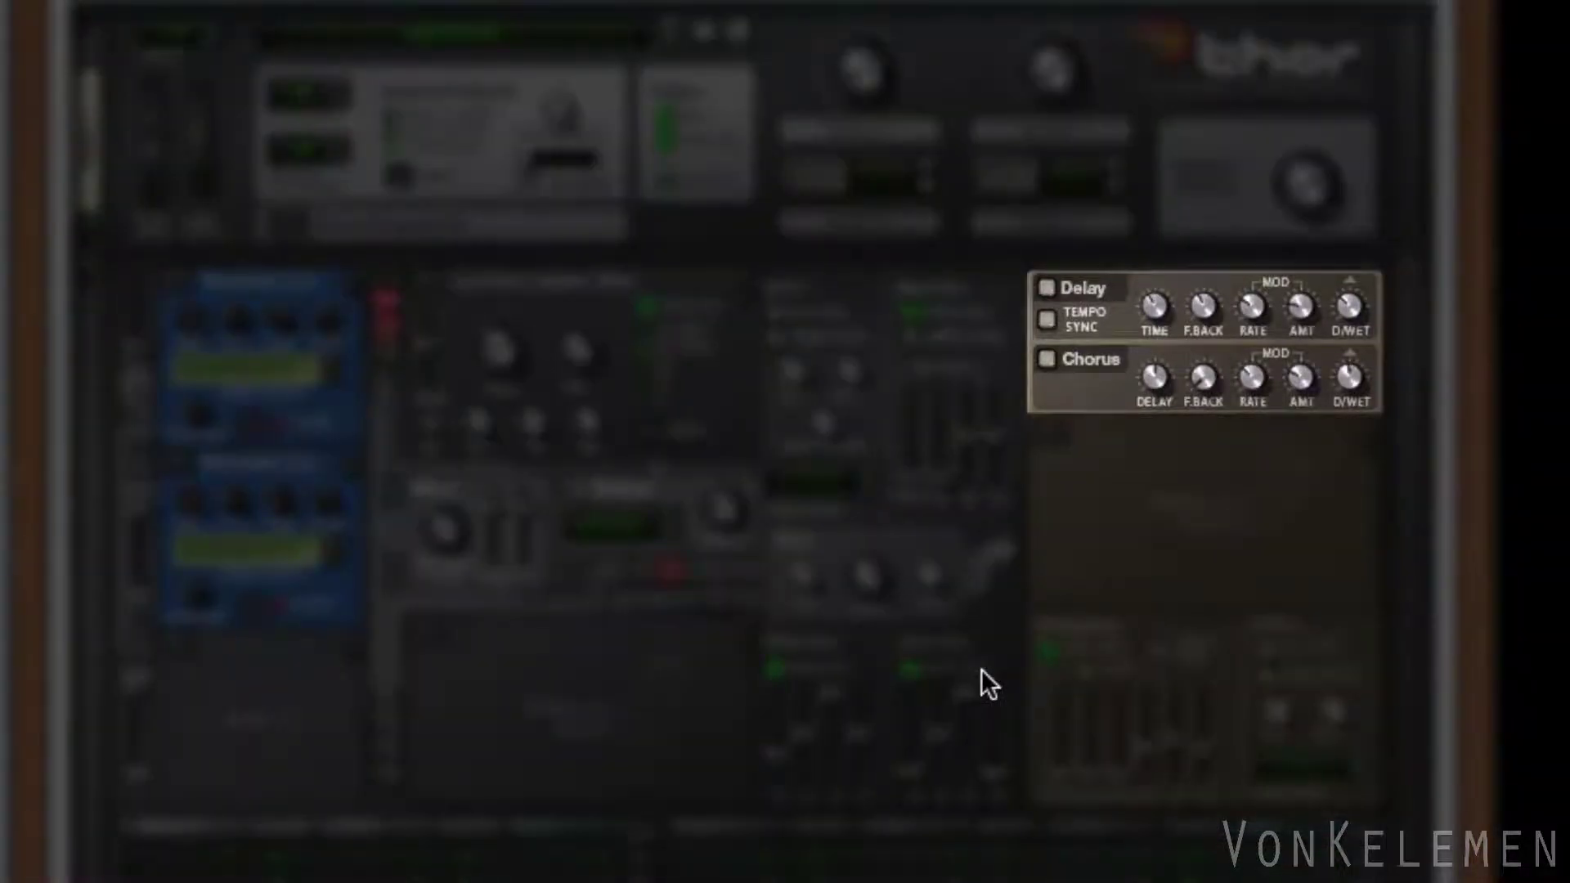
Turn on Thor's chorus, and enable the shaper in Wrap mode with its drive adjusted.
{"action": "left_click", "coordinate": [1047, 361]}
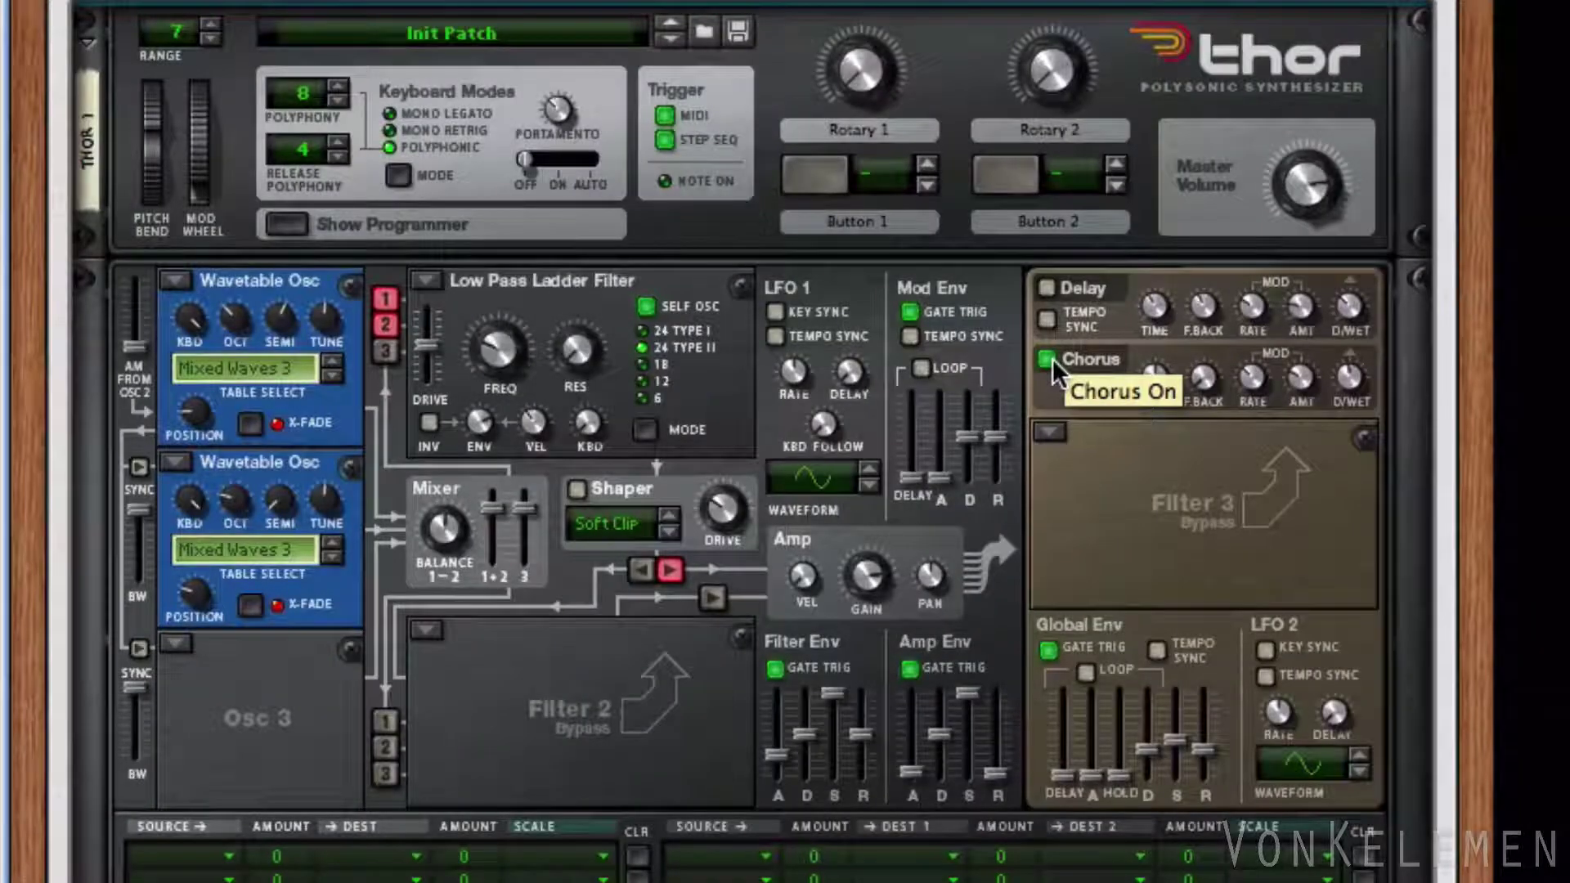
{"action": "left_click", "coordinate": [577, 489]}
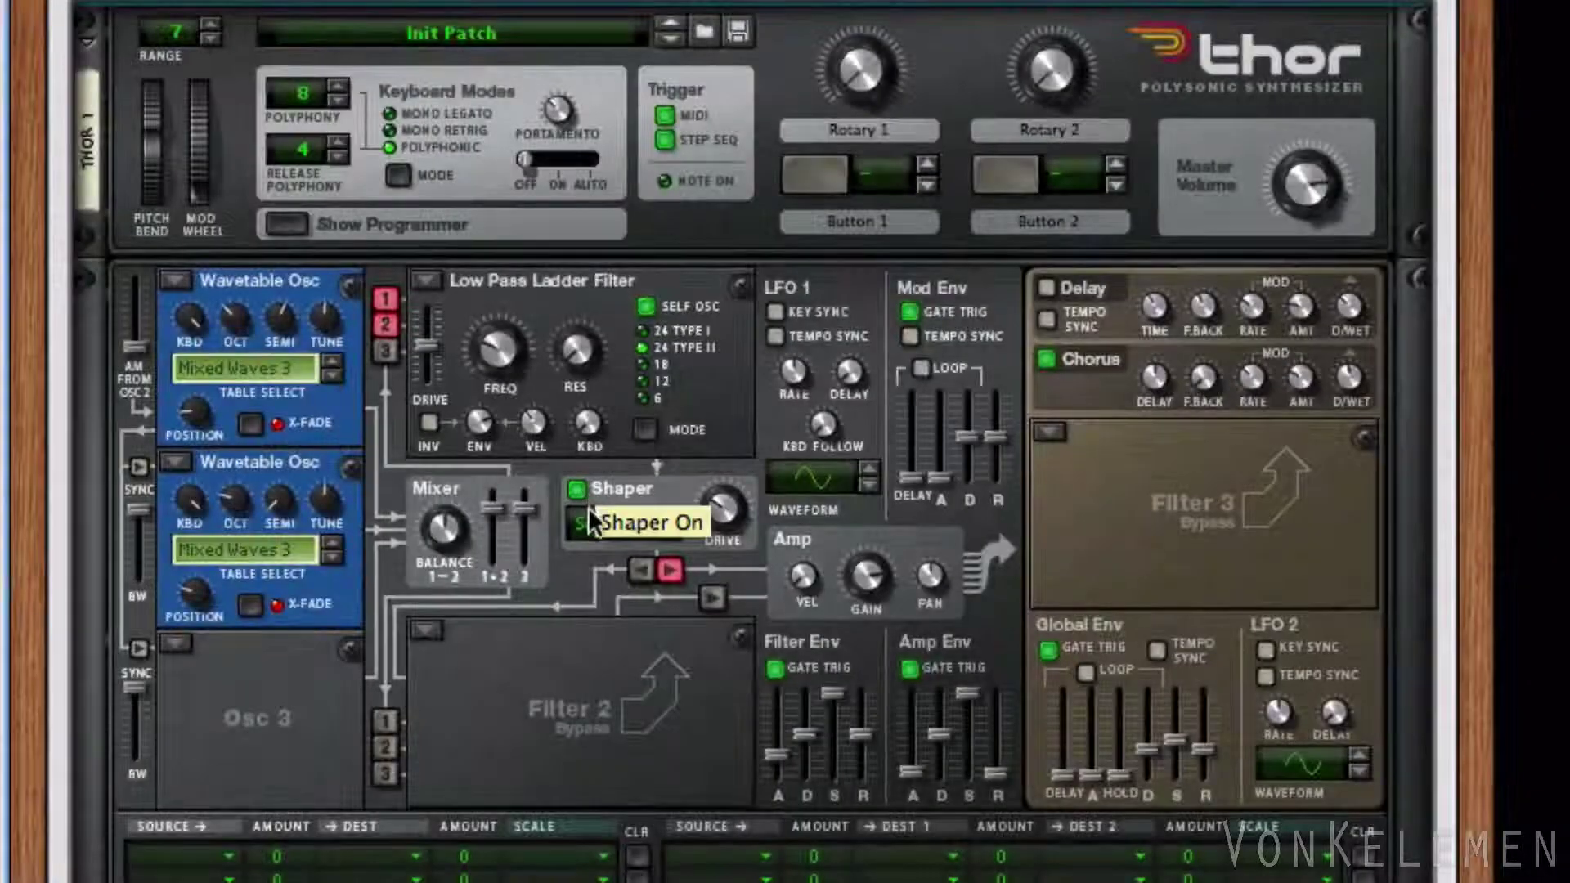
{"action": "left_click", "coordinate": [587, 518]}
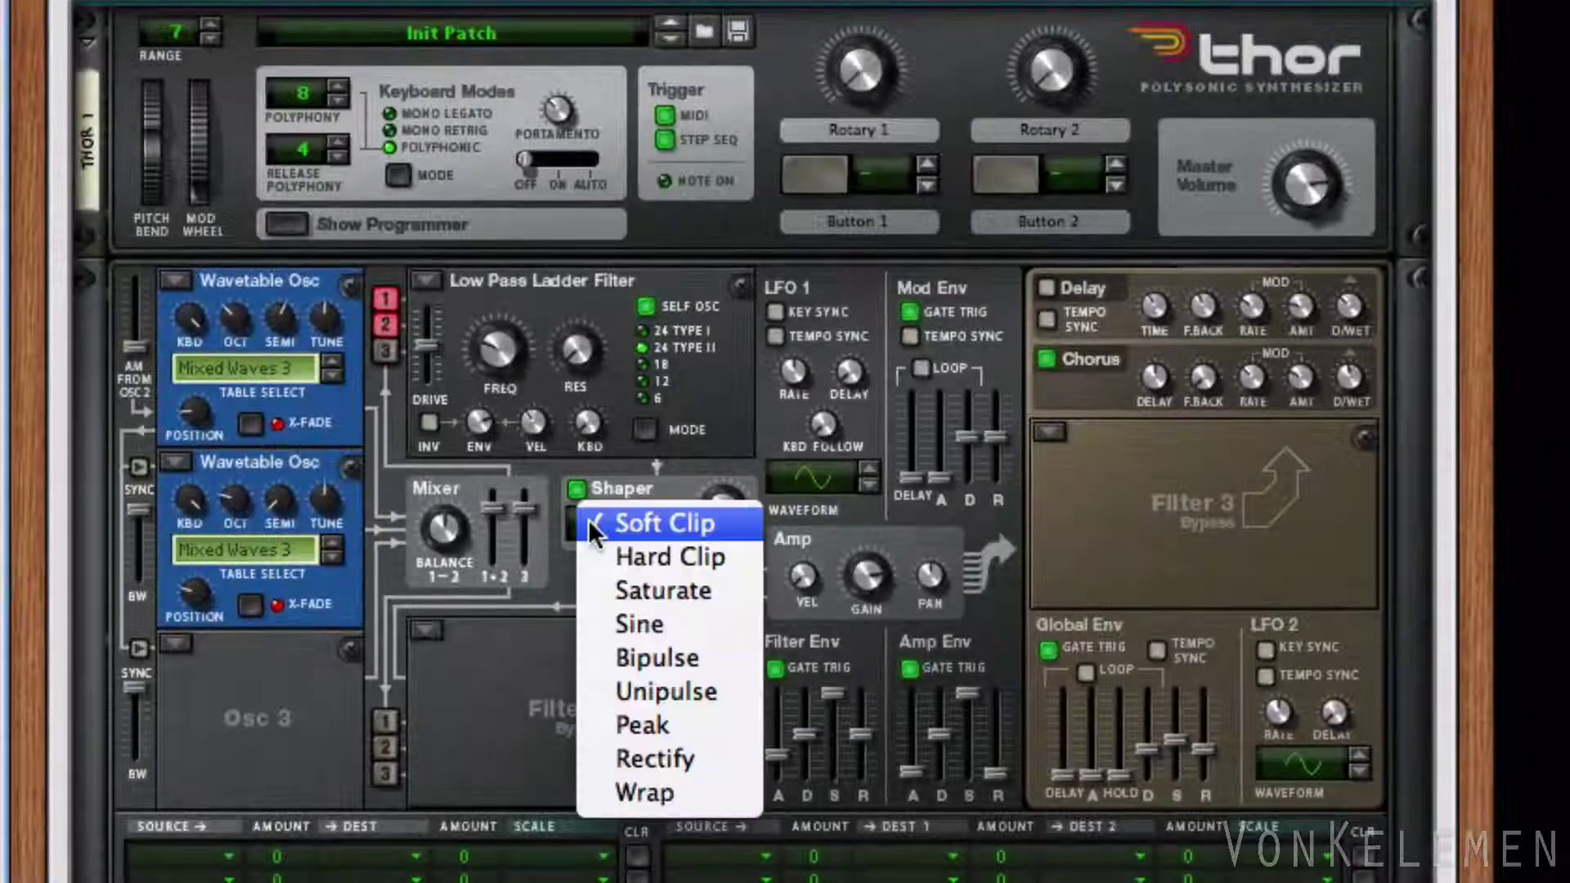
{"action": "left_click", "coordinate": [640, 795]}
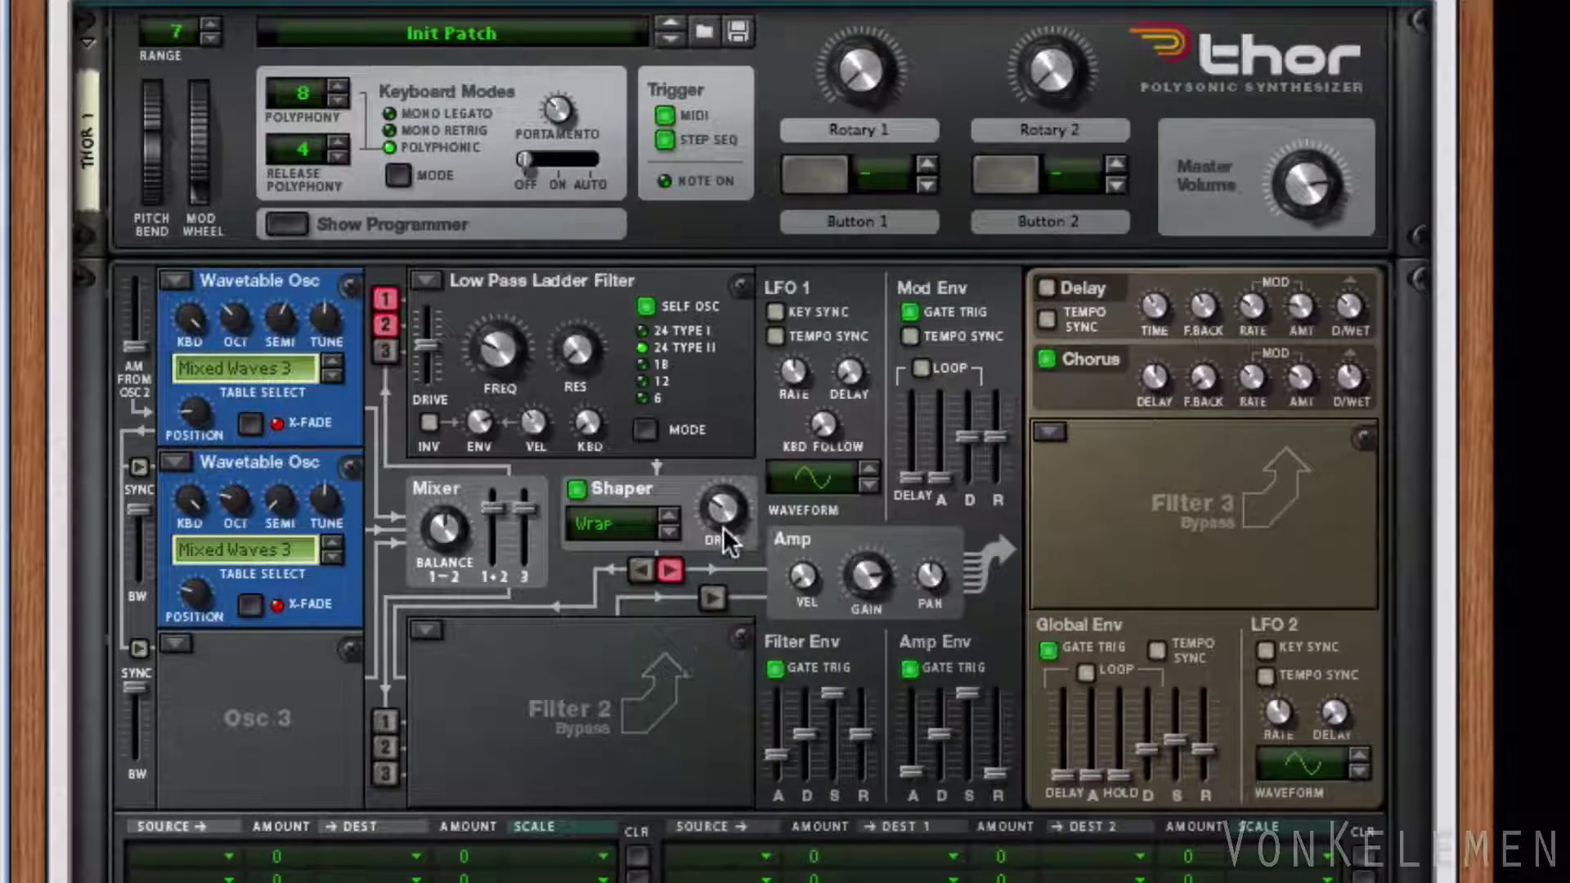
{"action": "left_click_drag", "start_coordinate": [721, 511], "coordinate": [723, 414]}
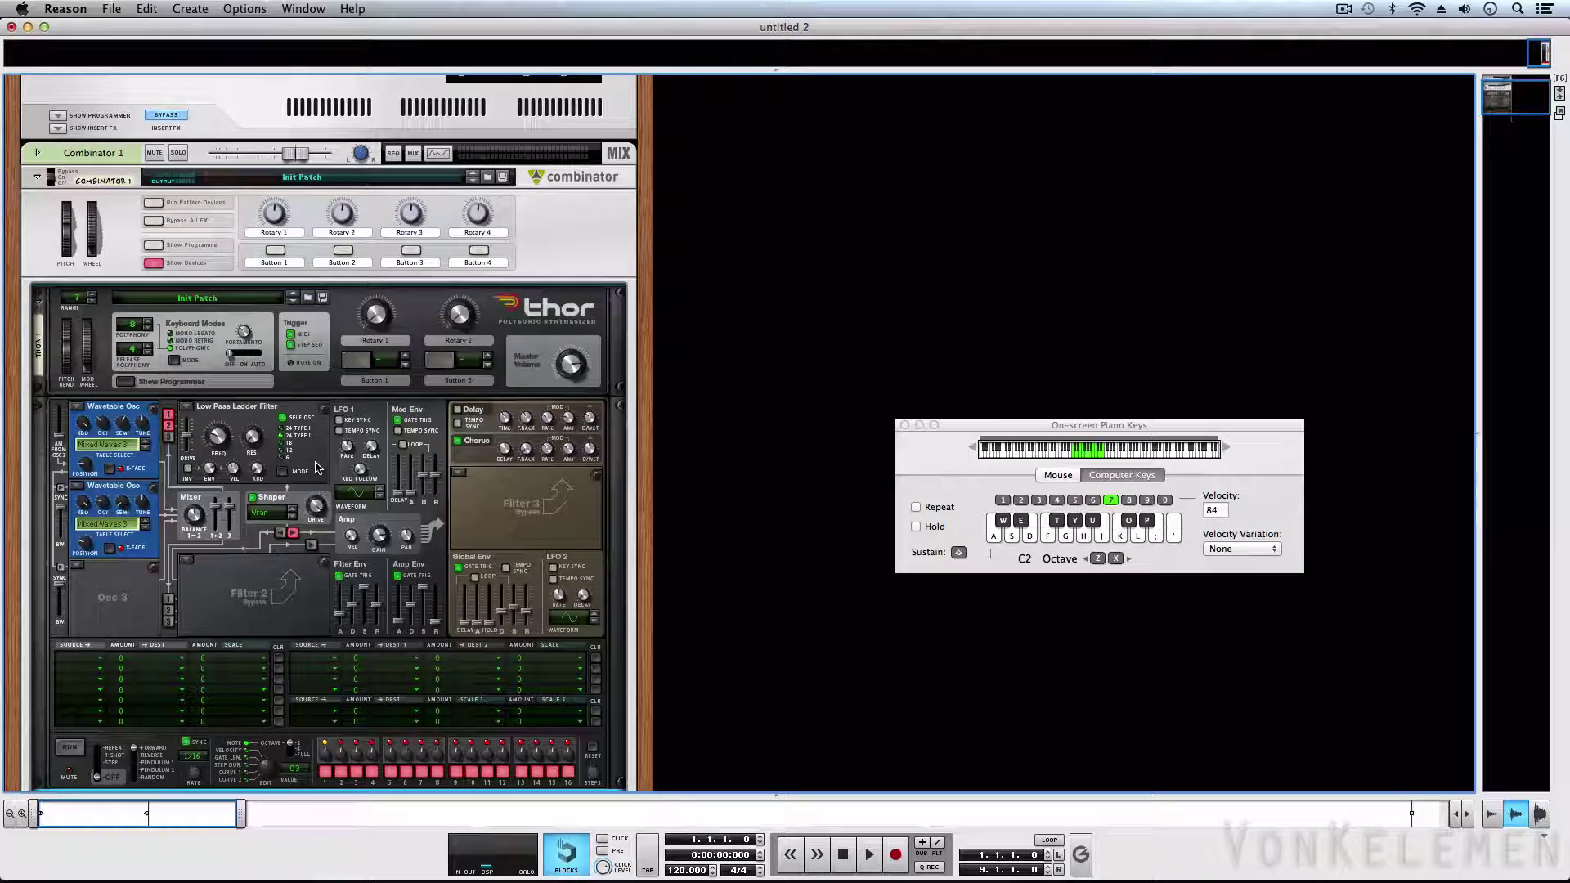
Add a Line 6 Guitar Amp after Thor inside the Combinator and load its SuperCrunch patch.
{"action": "scroll", "coordinate": [317, 467], "scroll_direction": "down", "scroll_amount": 2}
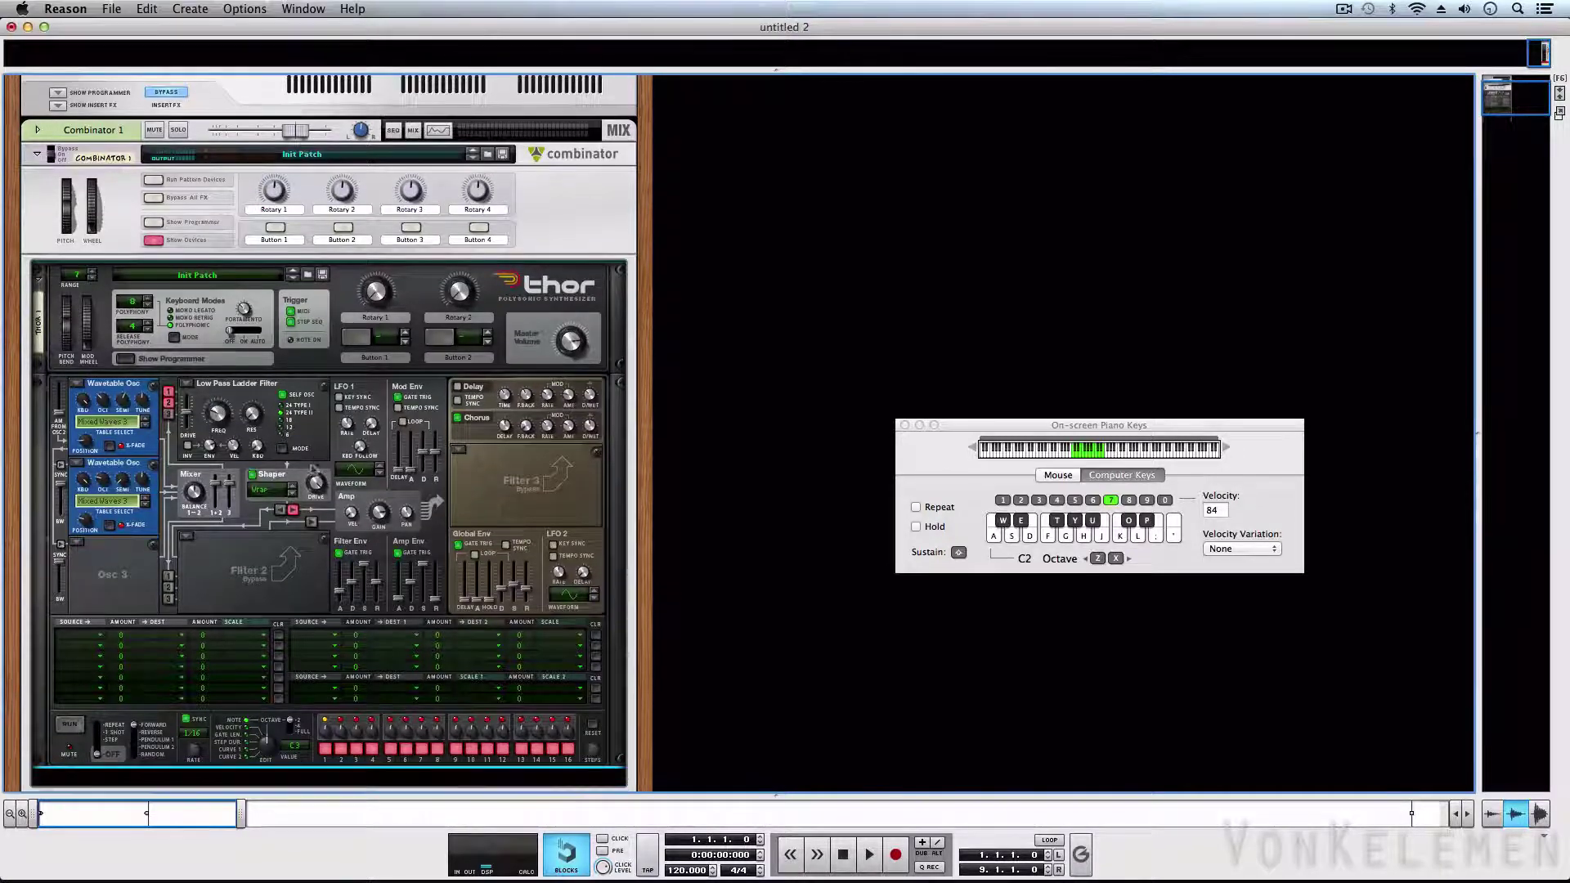
{"action": "right_click", "coordinate": [267, 556]}
{"action": "mouse_move", "coordinate": [311, 569]}
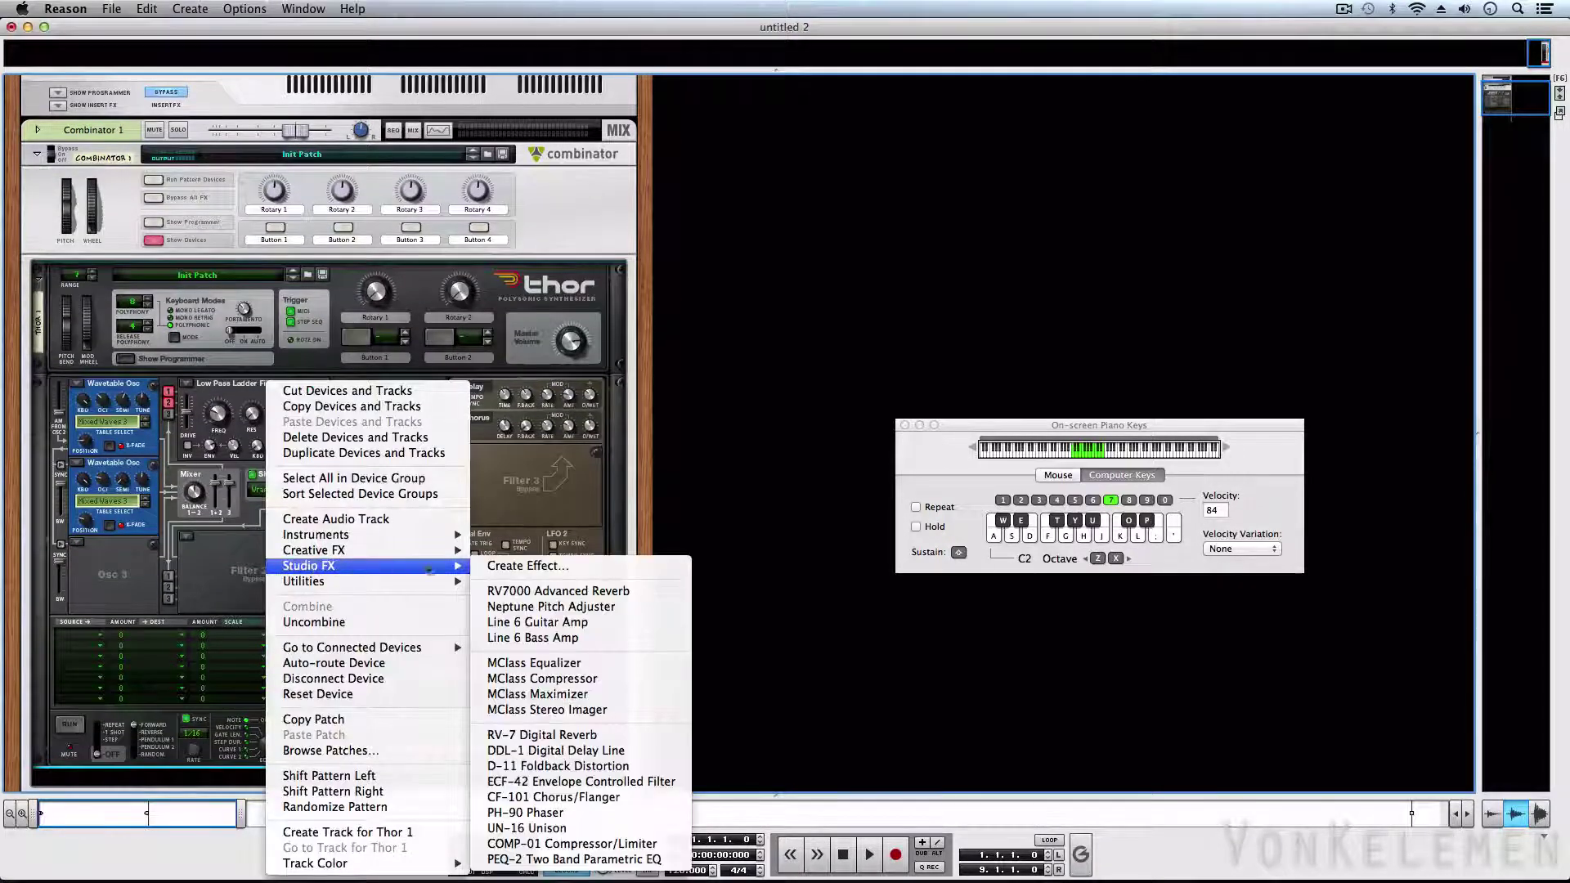
{"action": "left_click", "coordinate": [537, 622]}
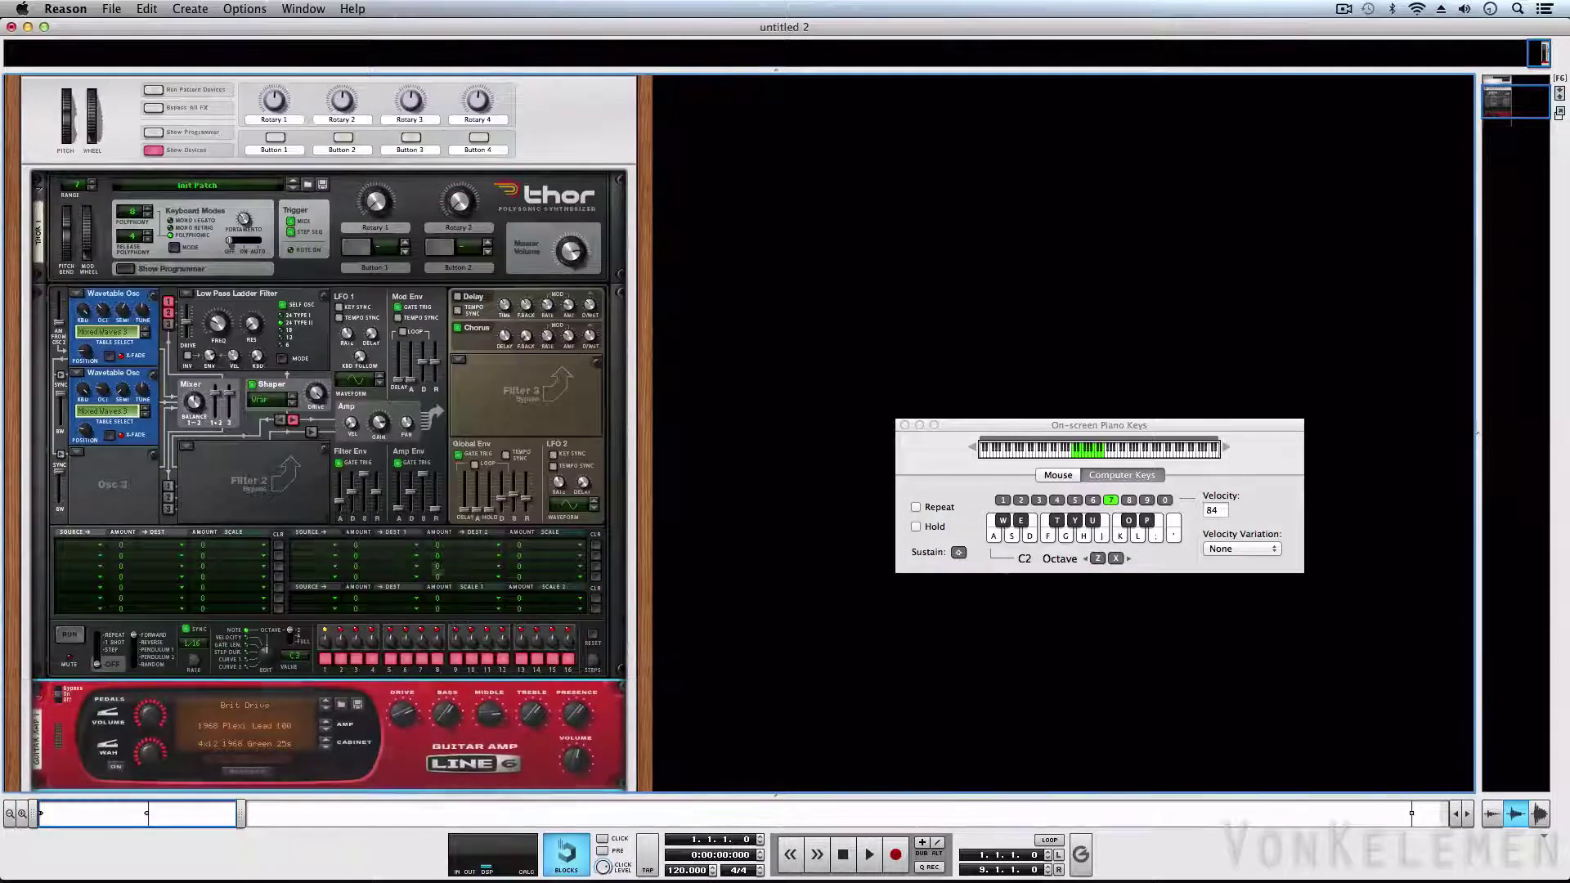
{"action": "left_click", "coordinate": [286, 669]}
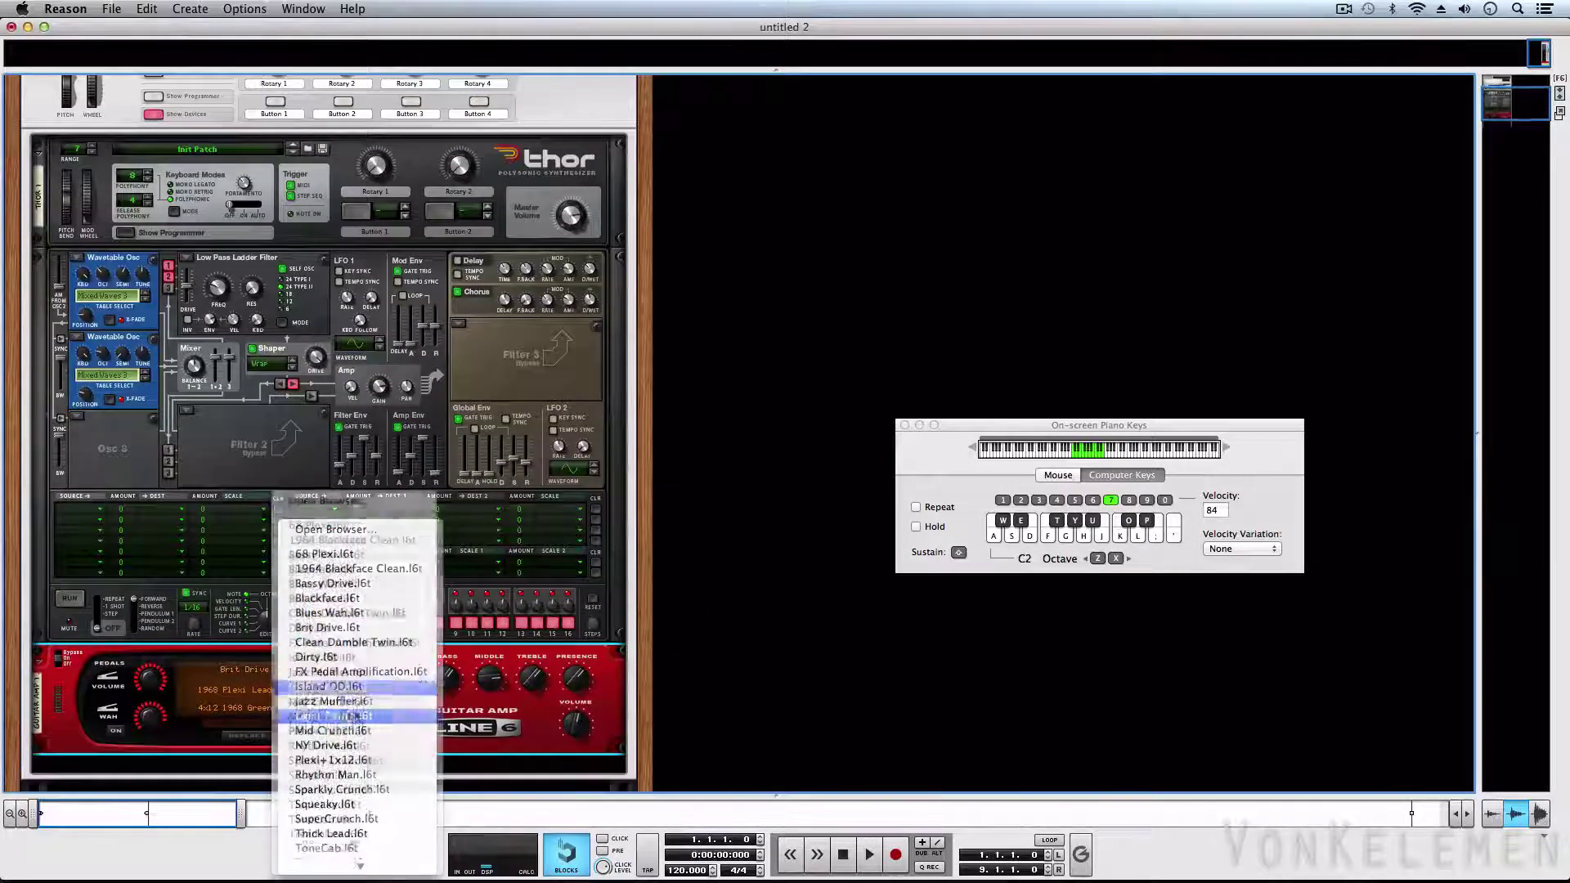
{"action": "left_click", "coordinate": [349, 819]}
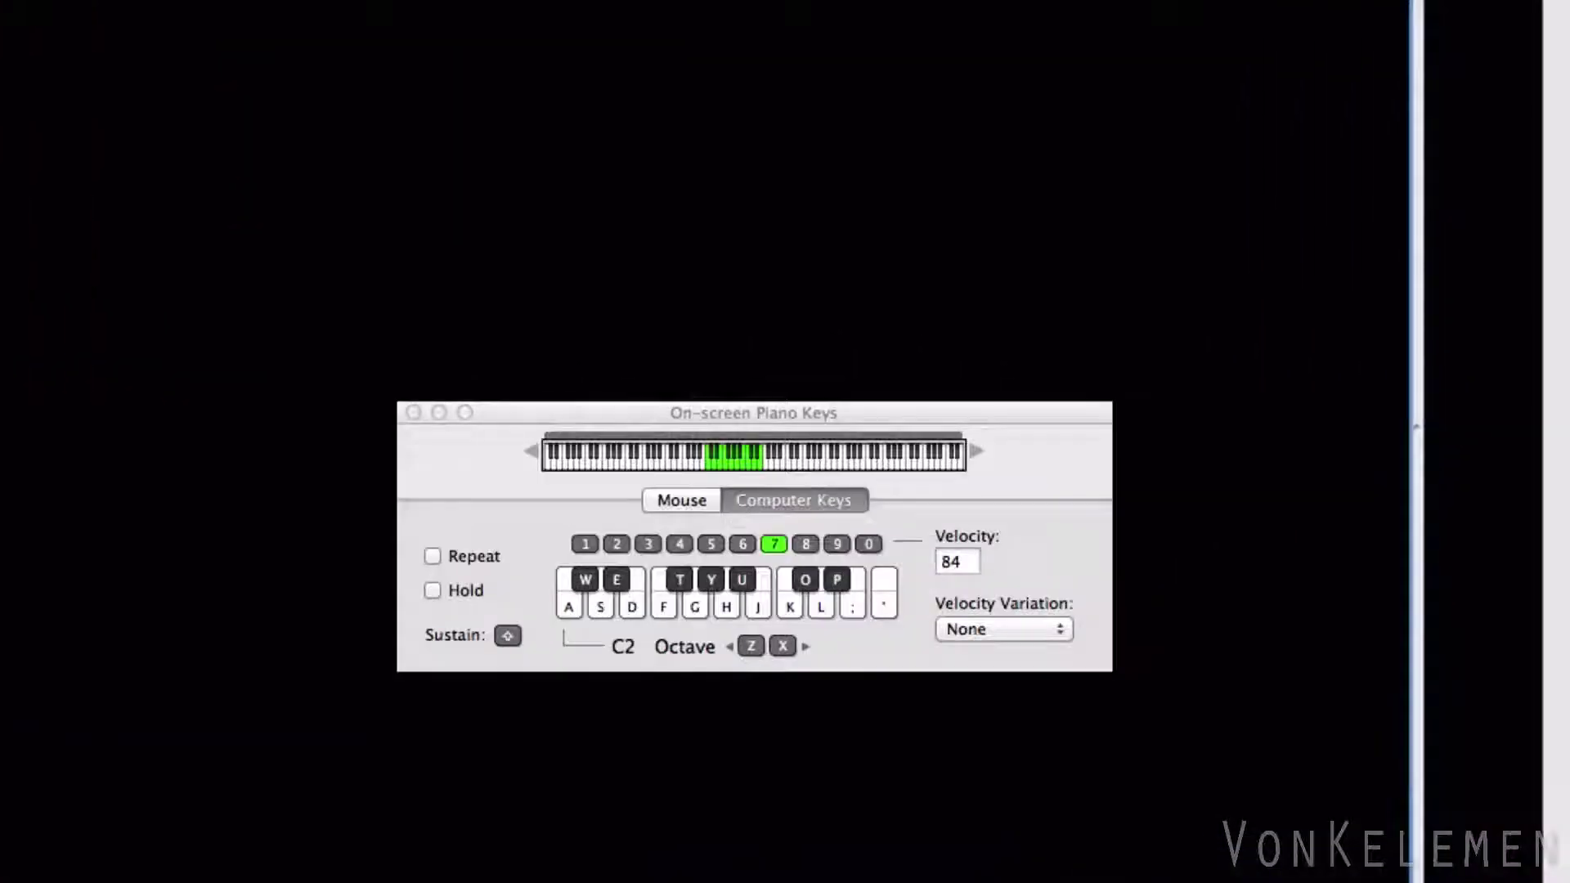
Play a test note to hear the patch, and raise the guitar amp's treble and presence.
{"action": "key", "text": "d"}
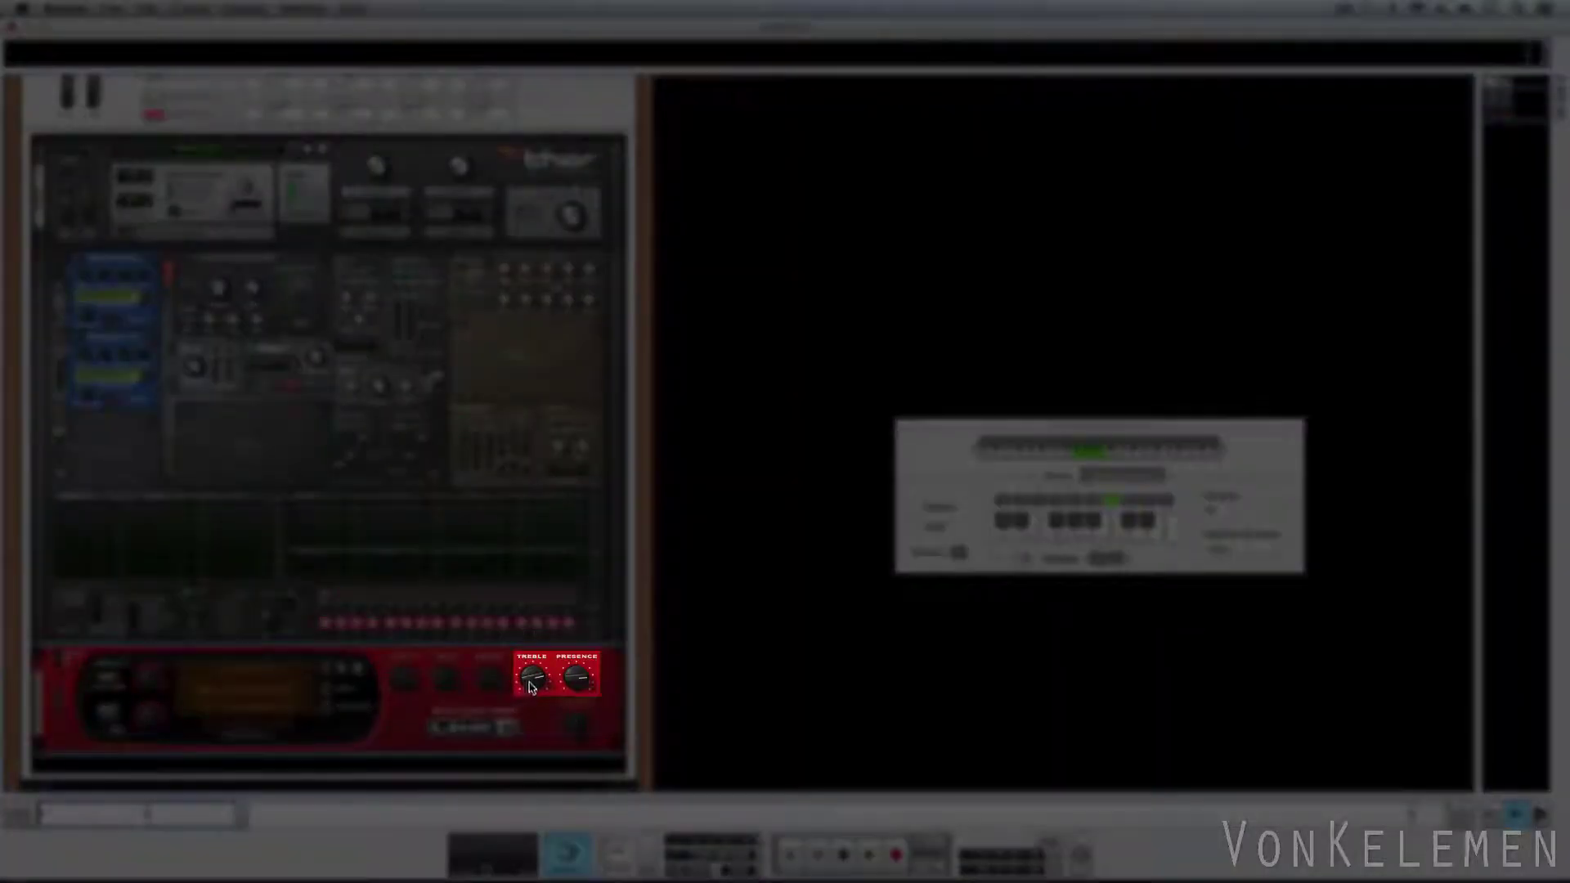
{"action": "left_click_drag", "start_coordinate": [530, 687], "coordinate": [536, 660]}
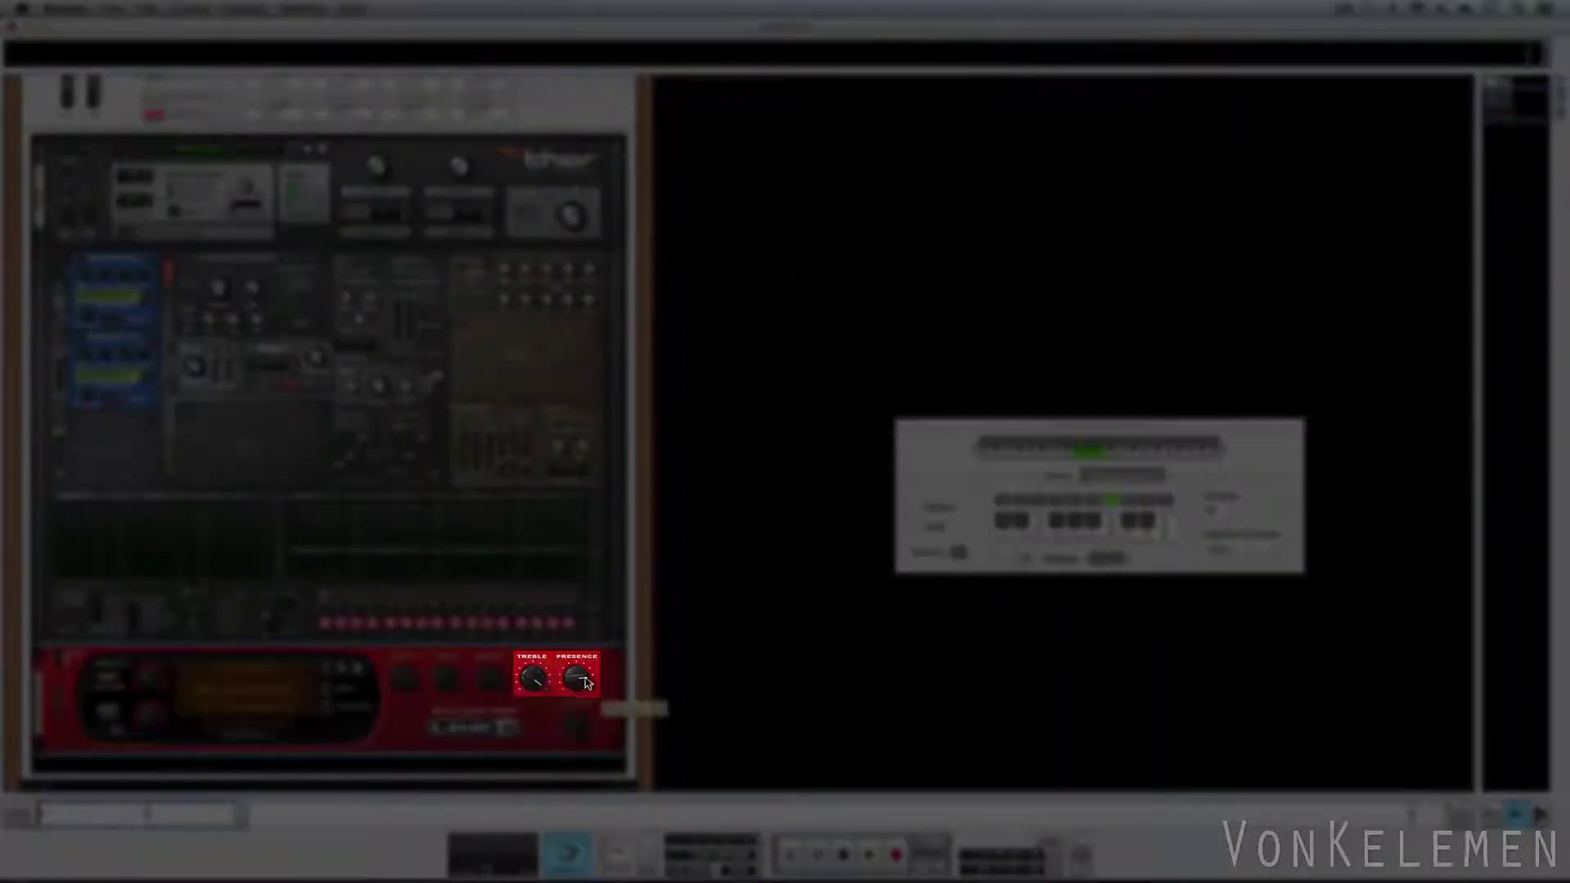
Add an MClass Equalizer after the guitar amp and raise its high shelf gain to about 3.4 dB.
{"action": "scroll", "coordinate": [345, 605], "scroll_direction": "down", "scroll_amount": 3}
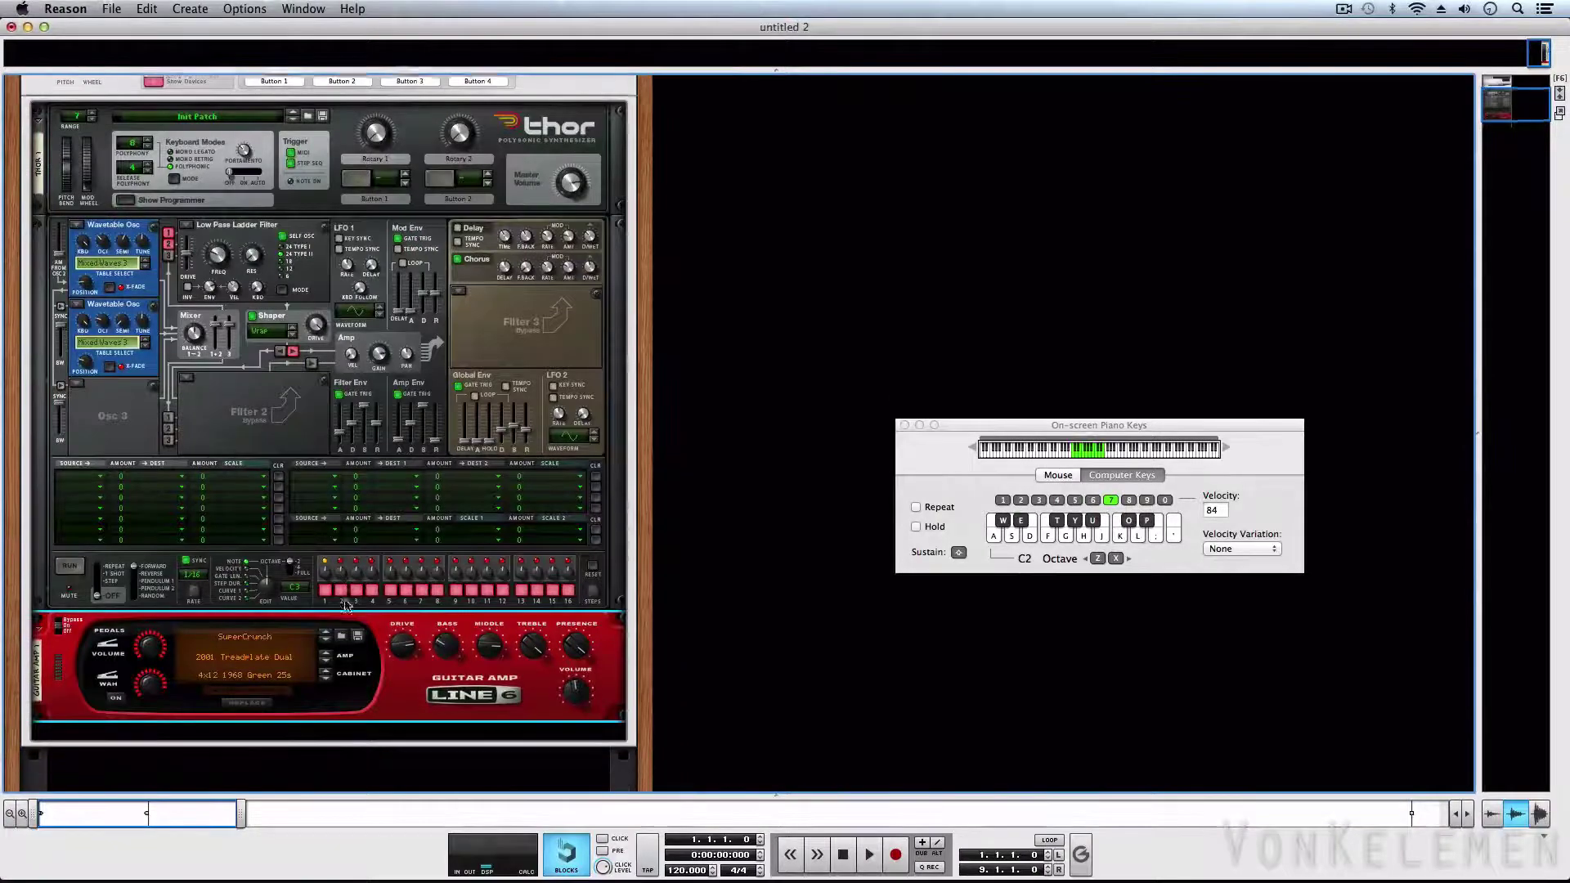
{"action": "scroll", "coordinate": [345, 606], "scroll_direction": "down", "scroll_amount": 2}
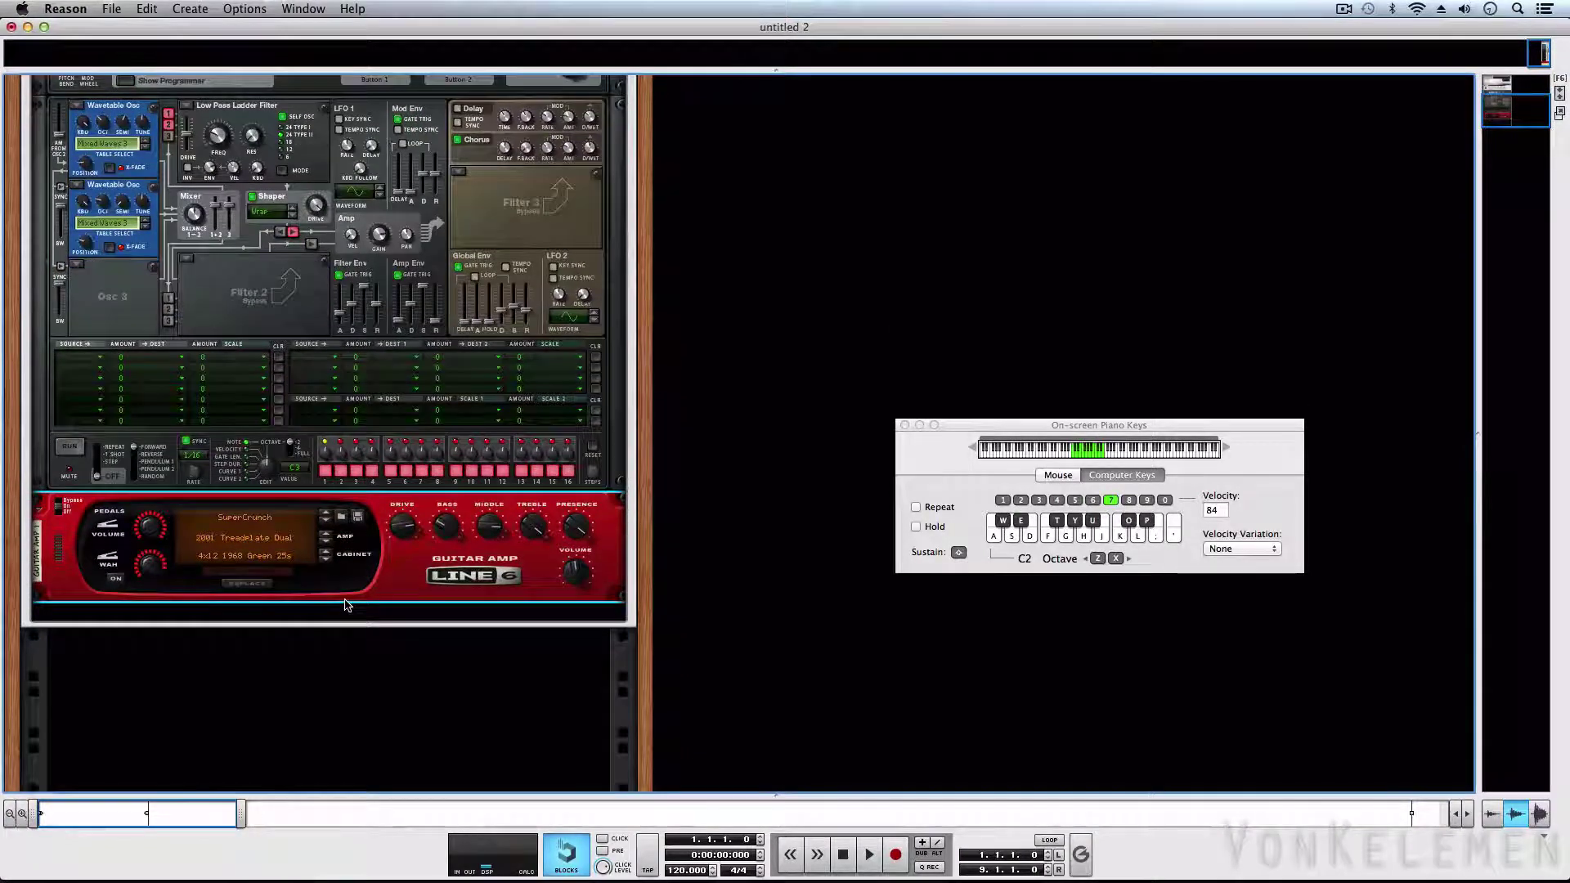
{"action": "right_click", "coordinate": [386, 587]}
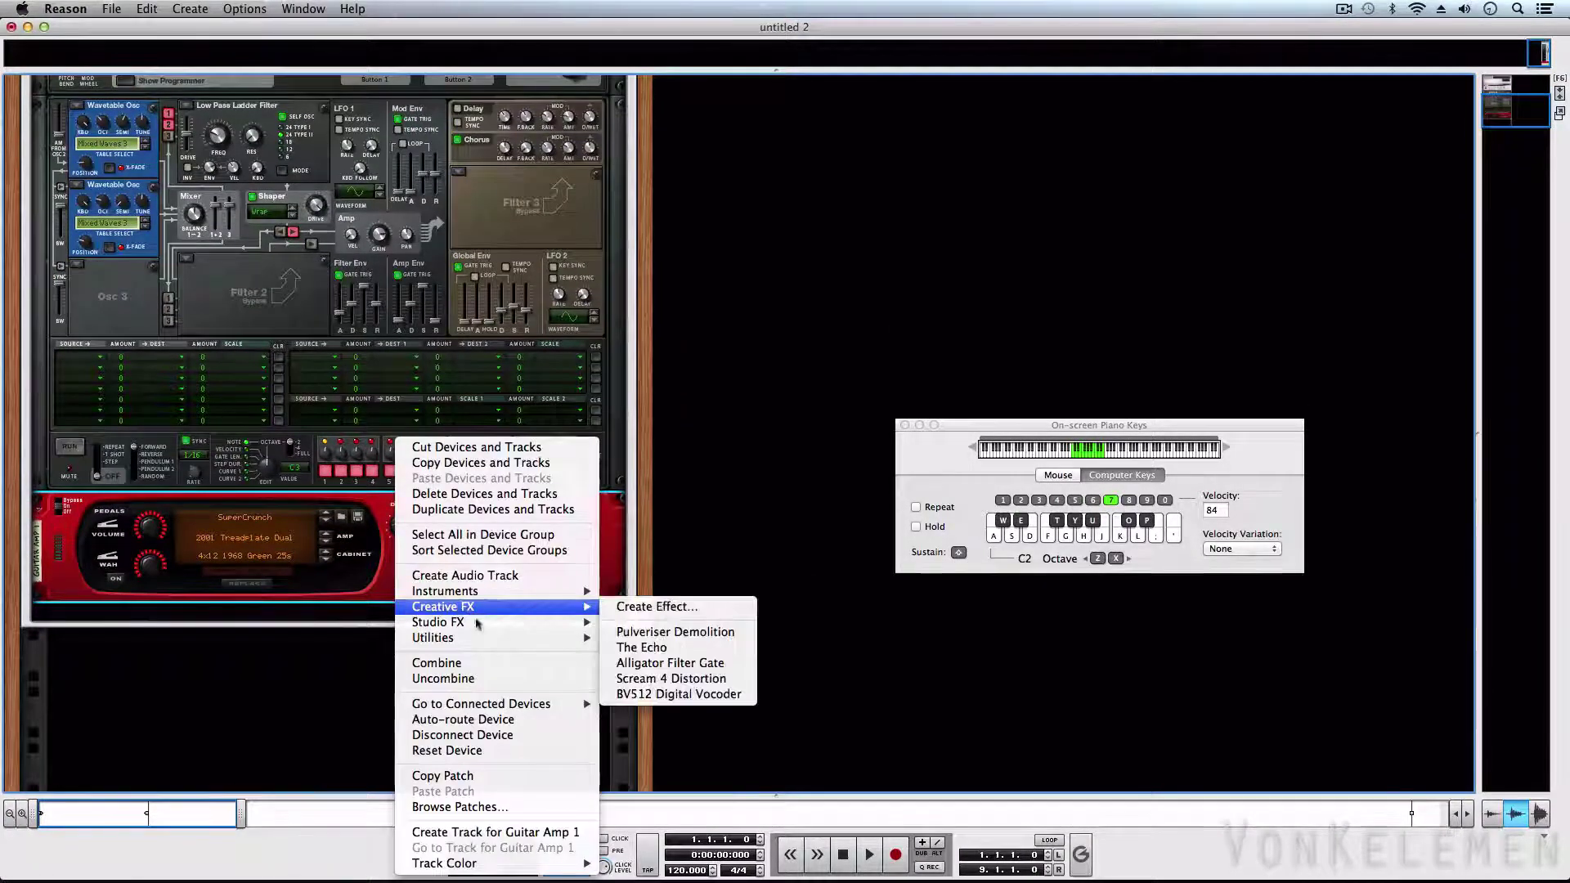
{"action": "mouse_move", "coordinate": [478, 623]}
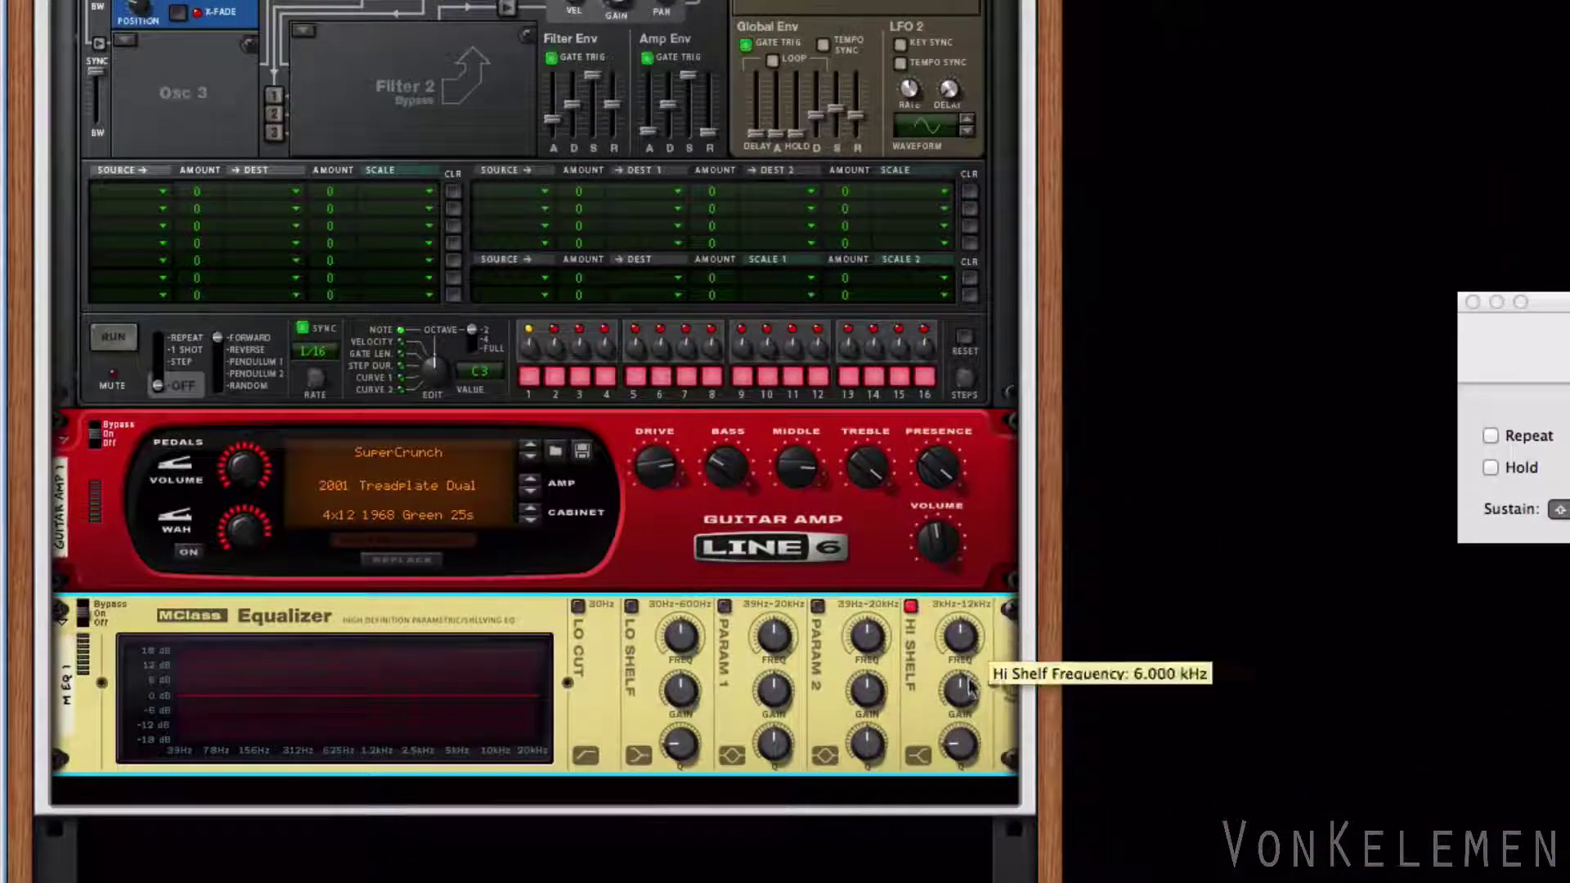
{"action": "left_click_drag", "start_coordinate": [970, 687], "coordinate": [969, 697]}
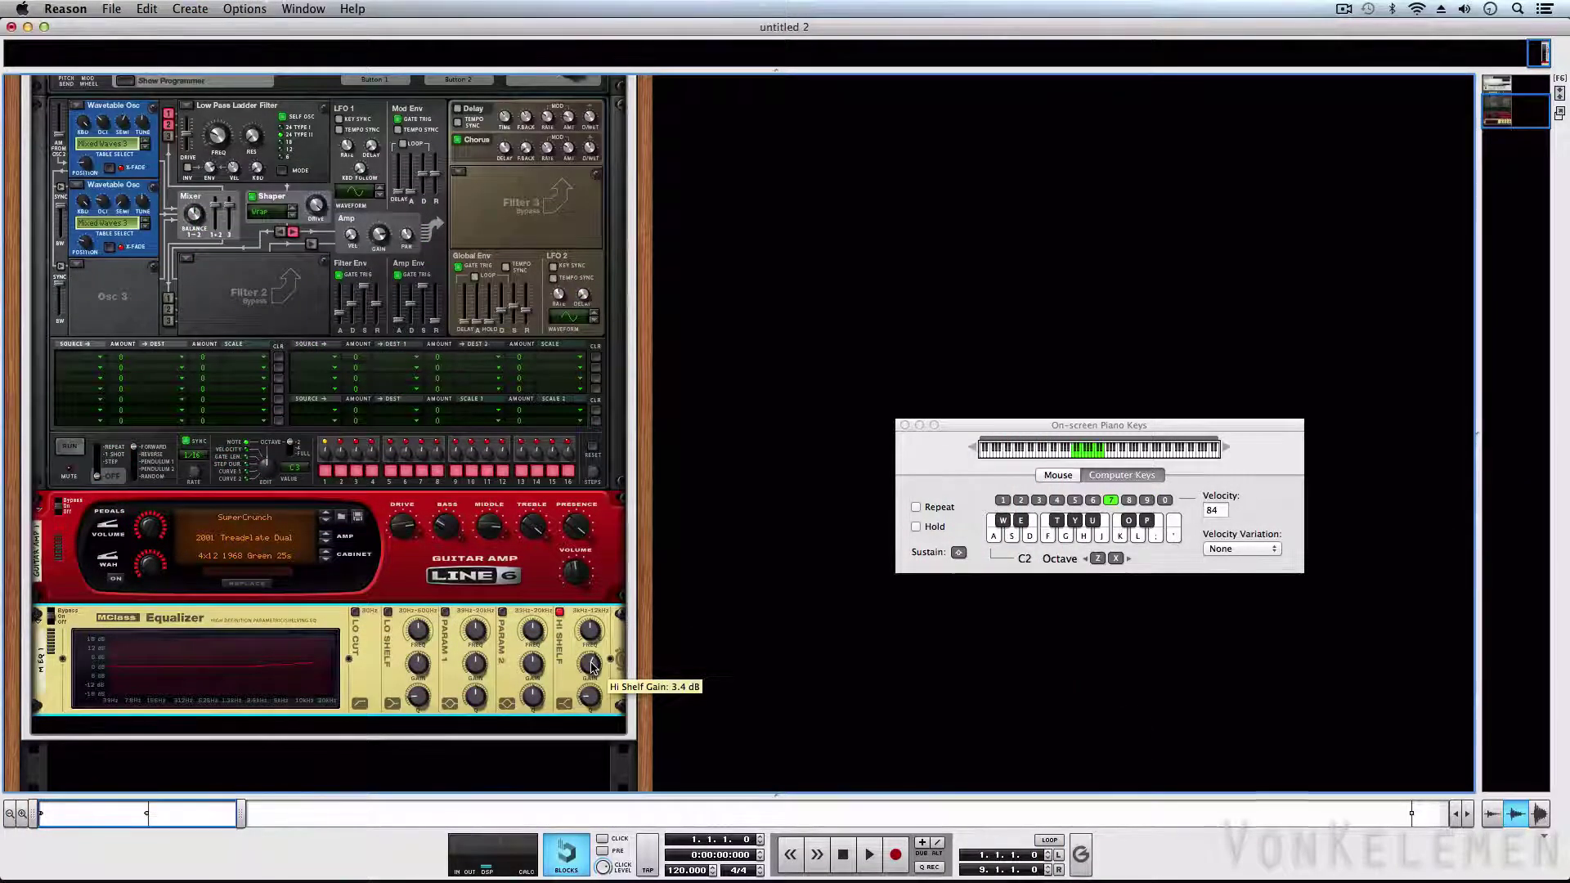
Add an RV7000 Advanced Reverb after the equalizer, and lower its decay and dry-wet mix.
{"action": "right_click", "coordinate": [375, 664]}
{"action": "mouse_move", "coordinate": [466, 681]}
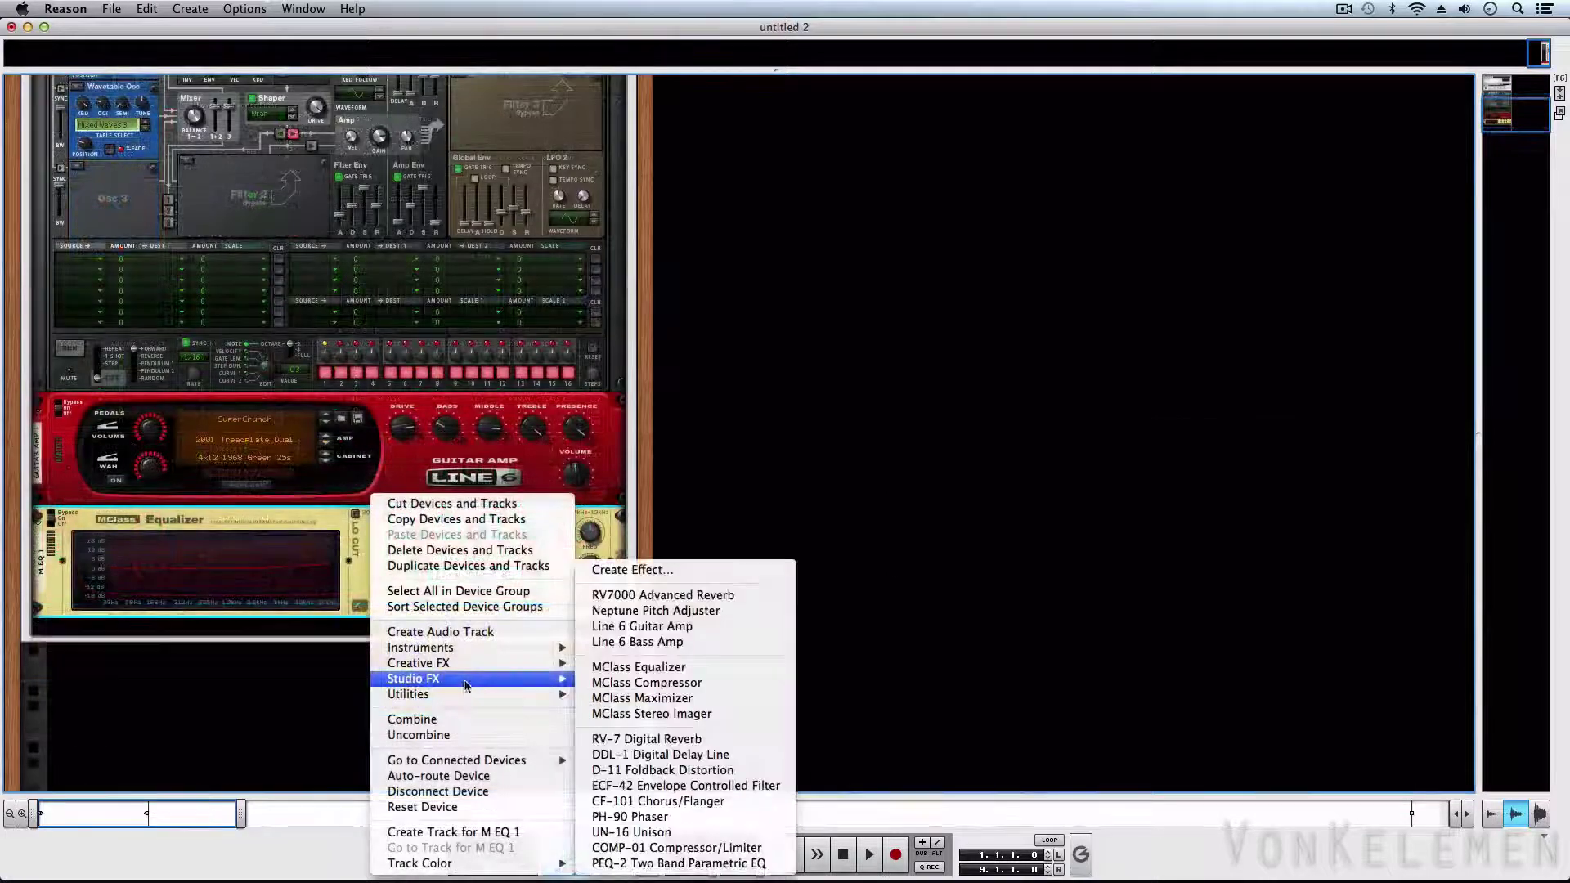
{"action": "left_click", "coordinate": [646, 595]}
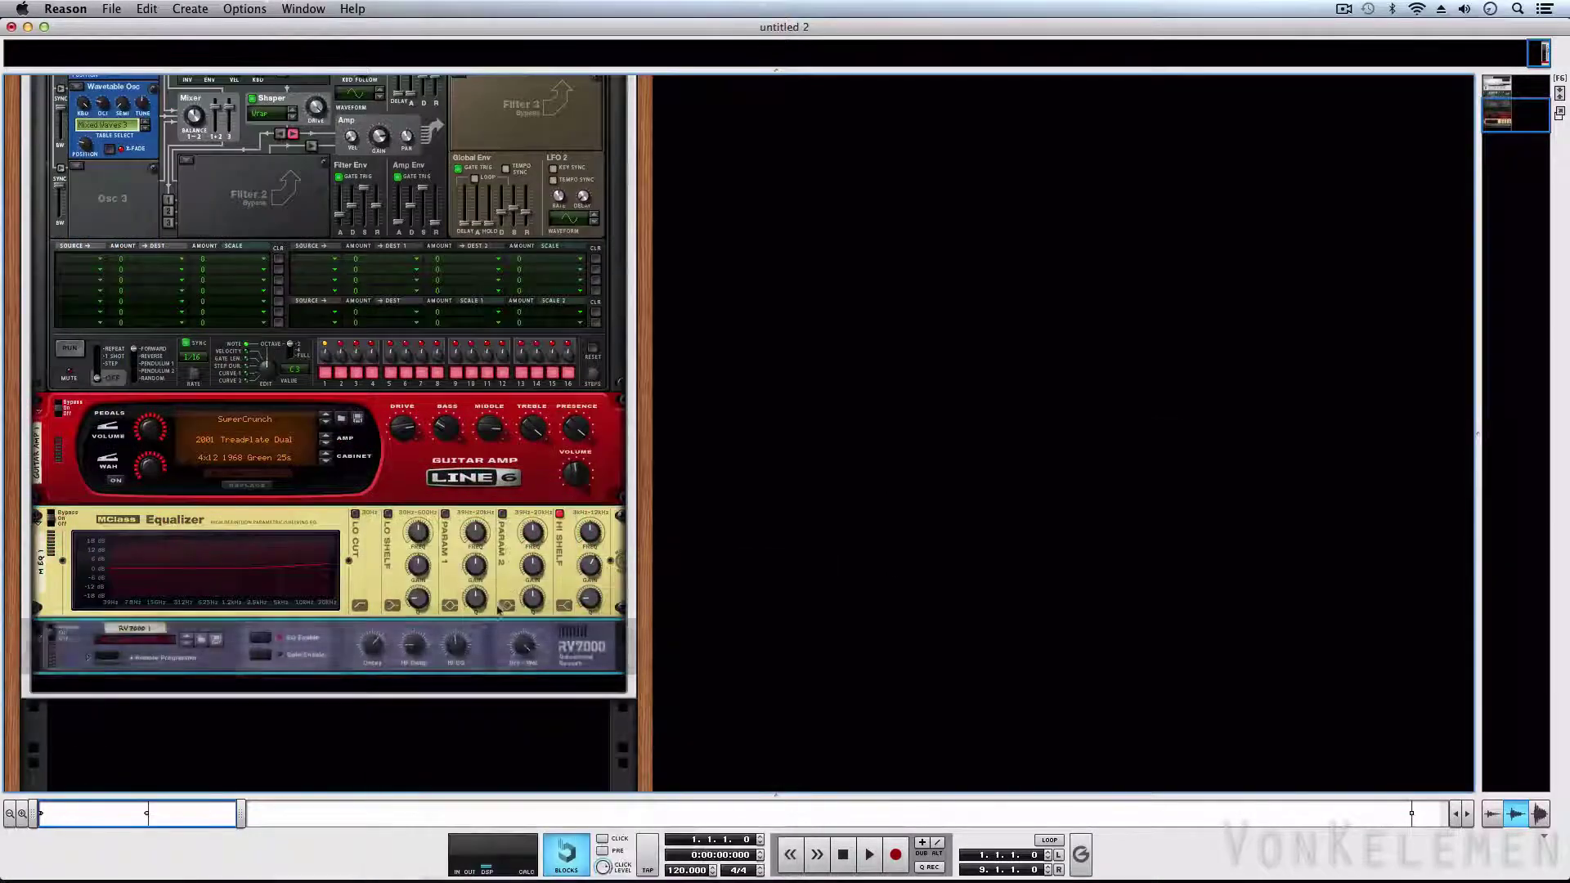
{"action": "right_click", "coordinate": [508, 665]}
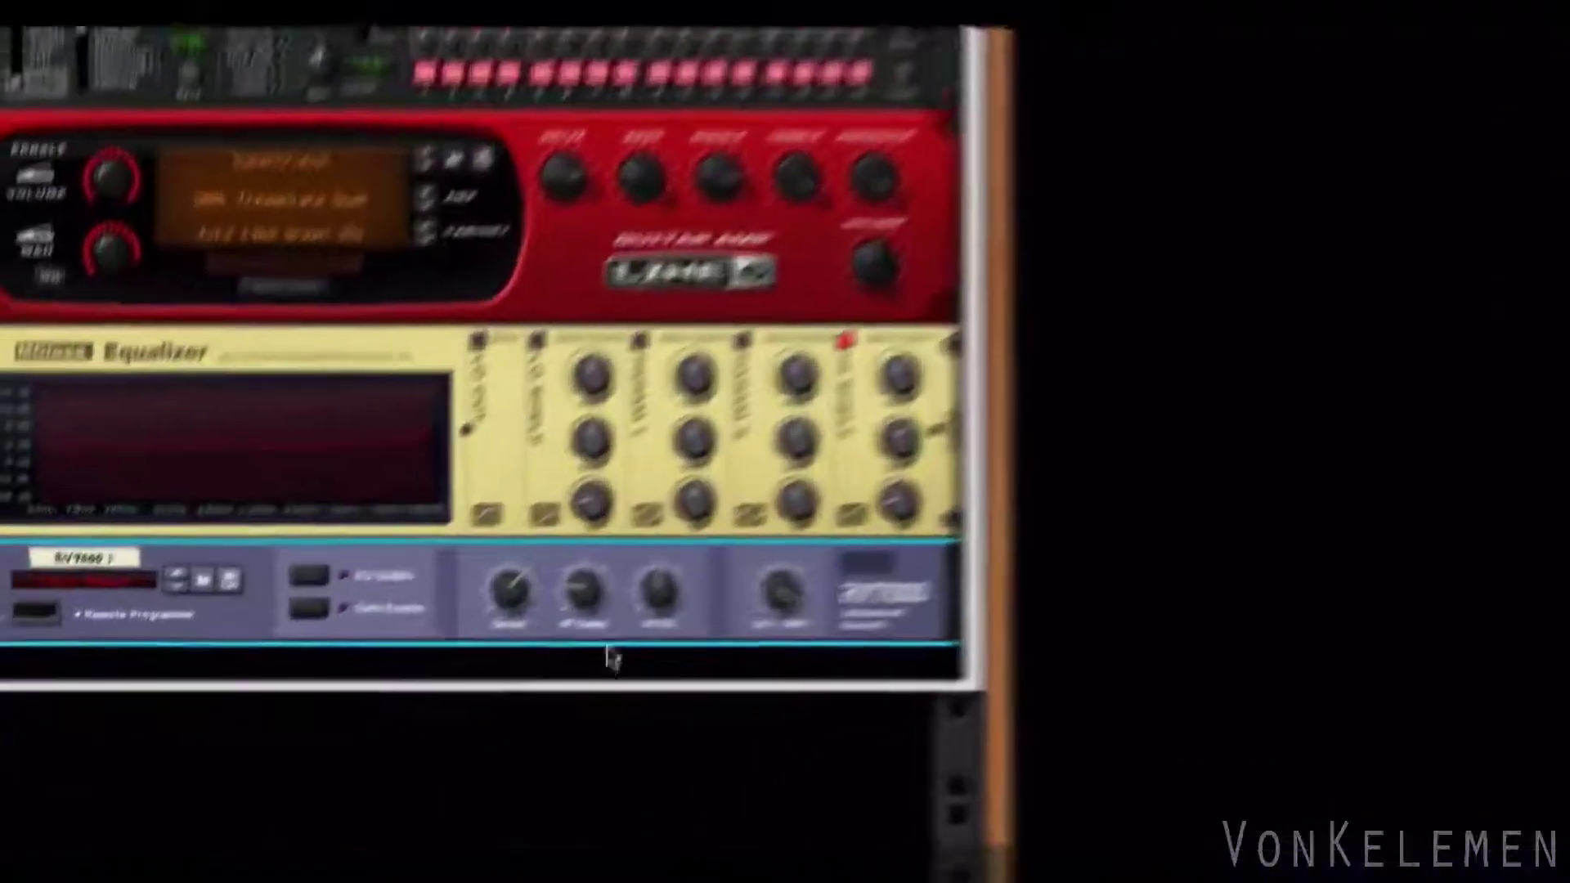
{"action": "left_click_drag", "start_coordinate": [510, 590], "coordinate": [506, 634]}
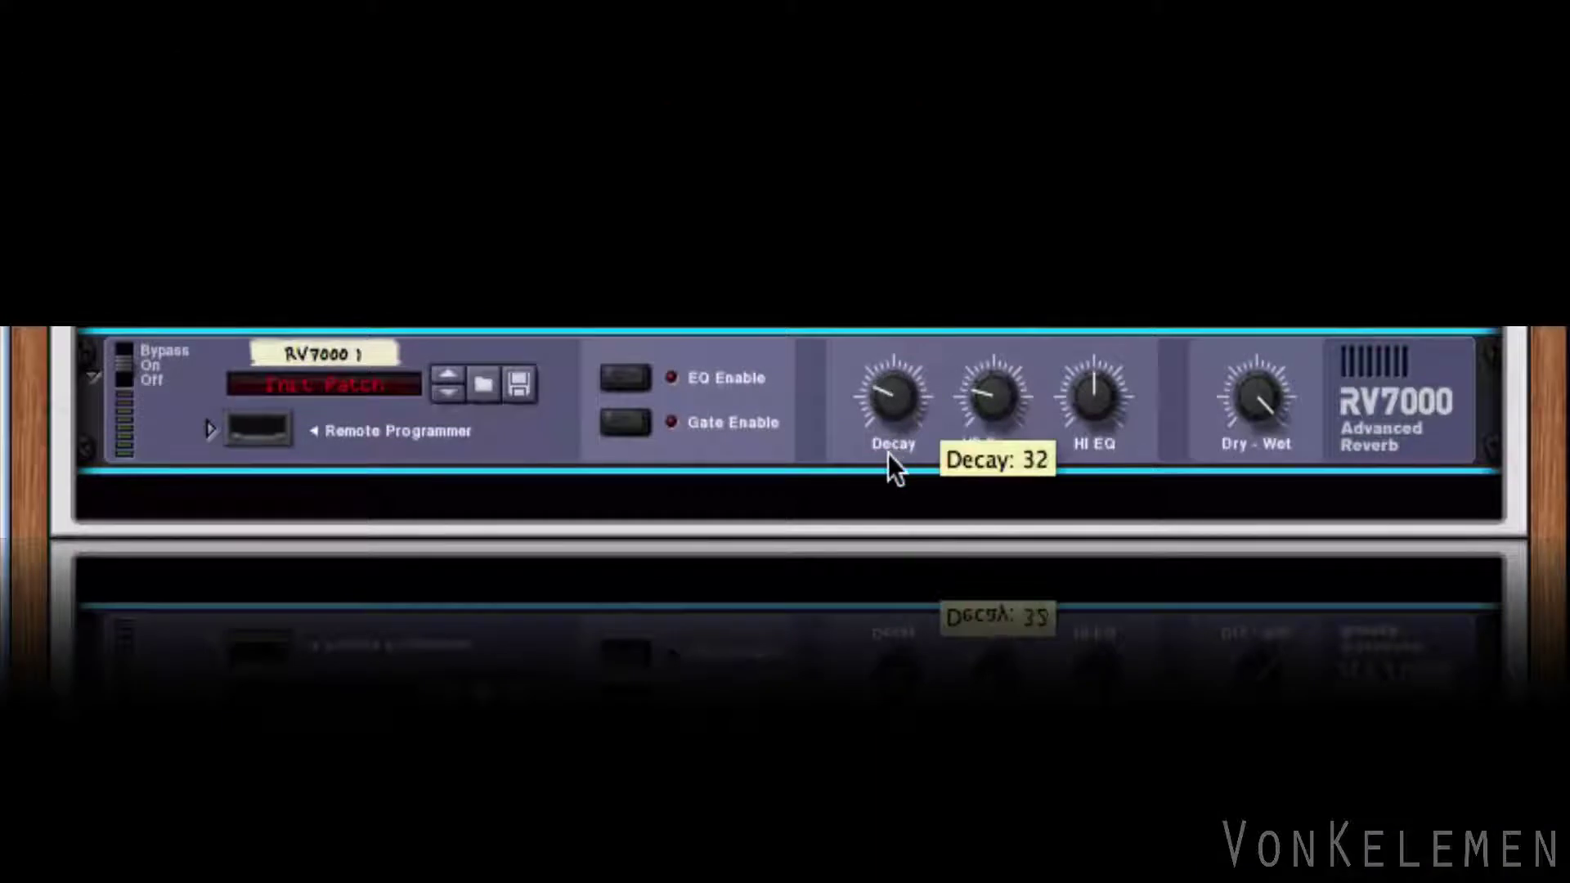
{"action": "left_click_drag", "start_coordinate": [888, 454], "coordinate": [885, 459]}
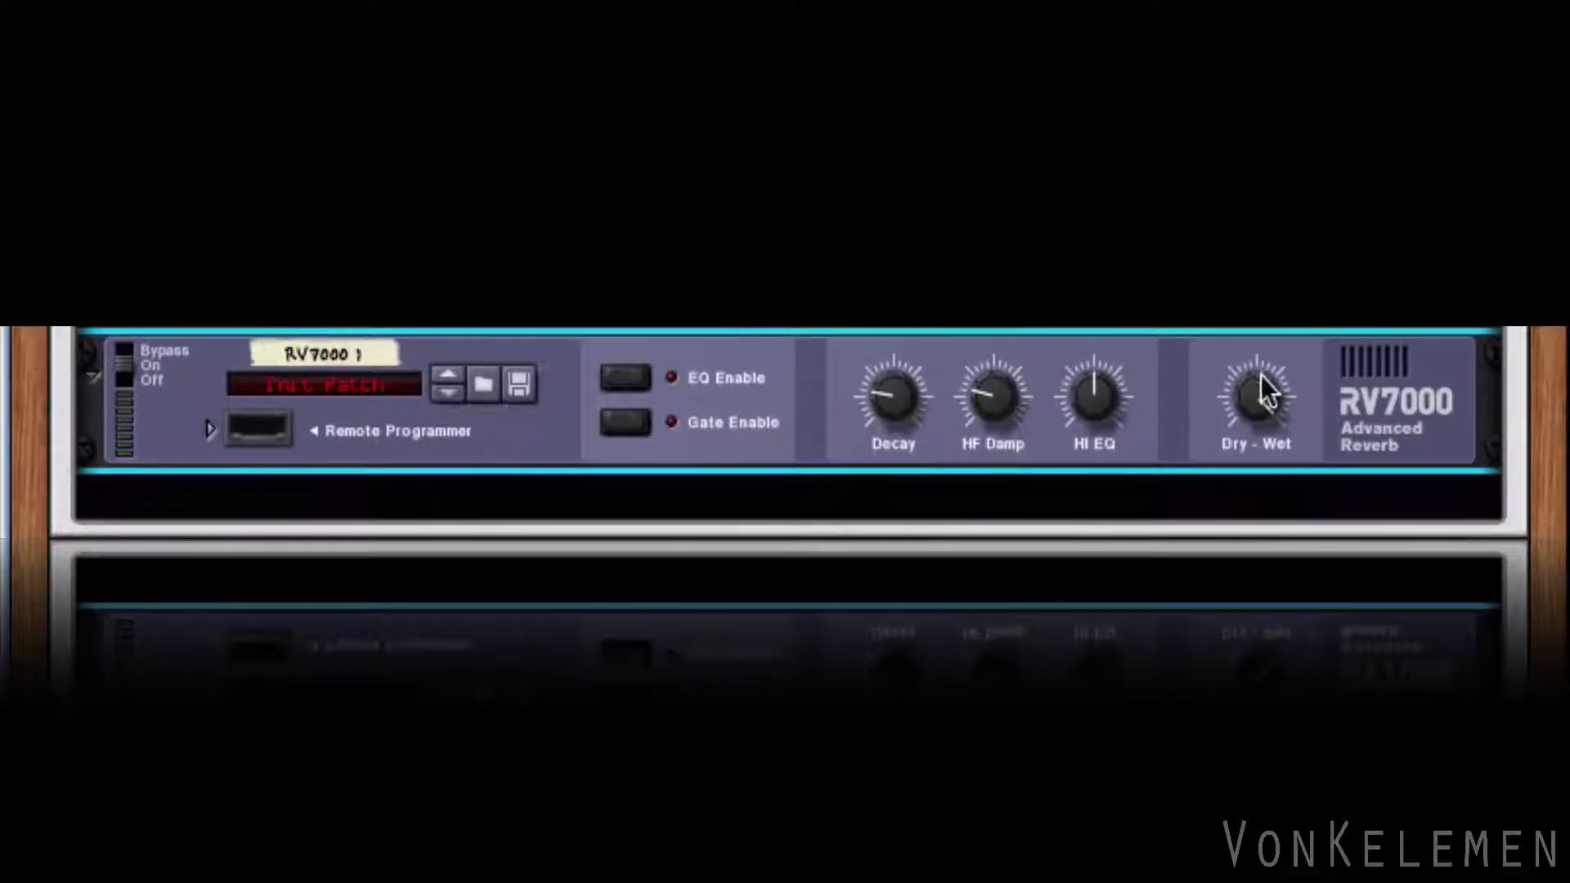
{"action": "left_click_drag", "start_coordinate": [1261, 377], "coordinate": [1229, 468]}
Enable the reverb's EQ and, in its remote programmer, set the low gain to -18.0 dB and low frequency to 1,000 Hz.
{"action": "left_click", "coordinate": [639, 373]}
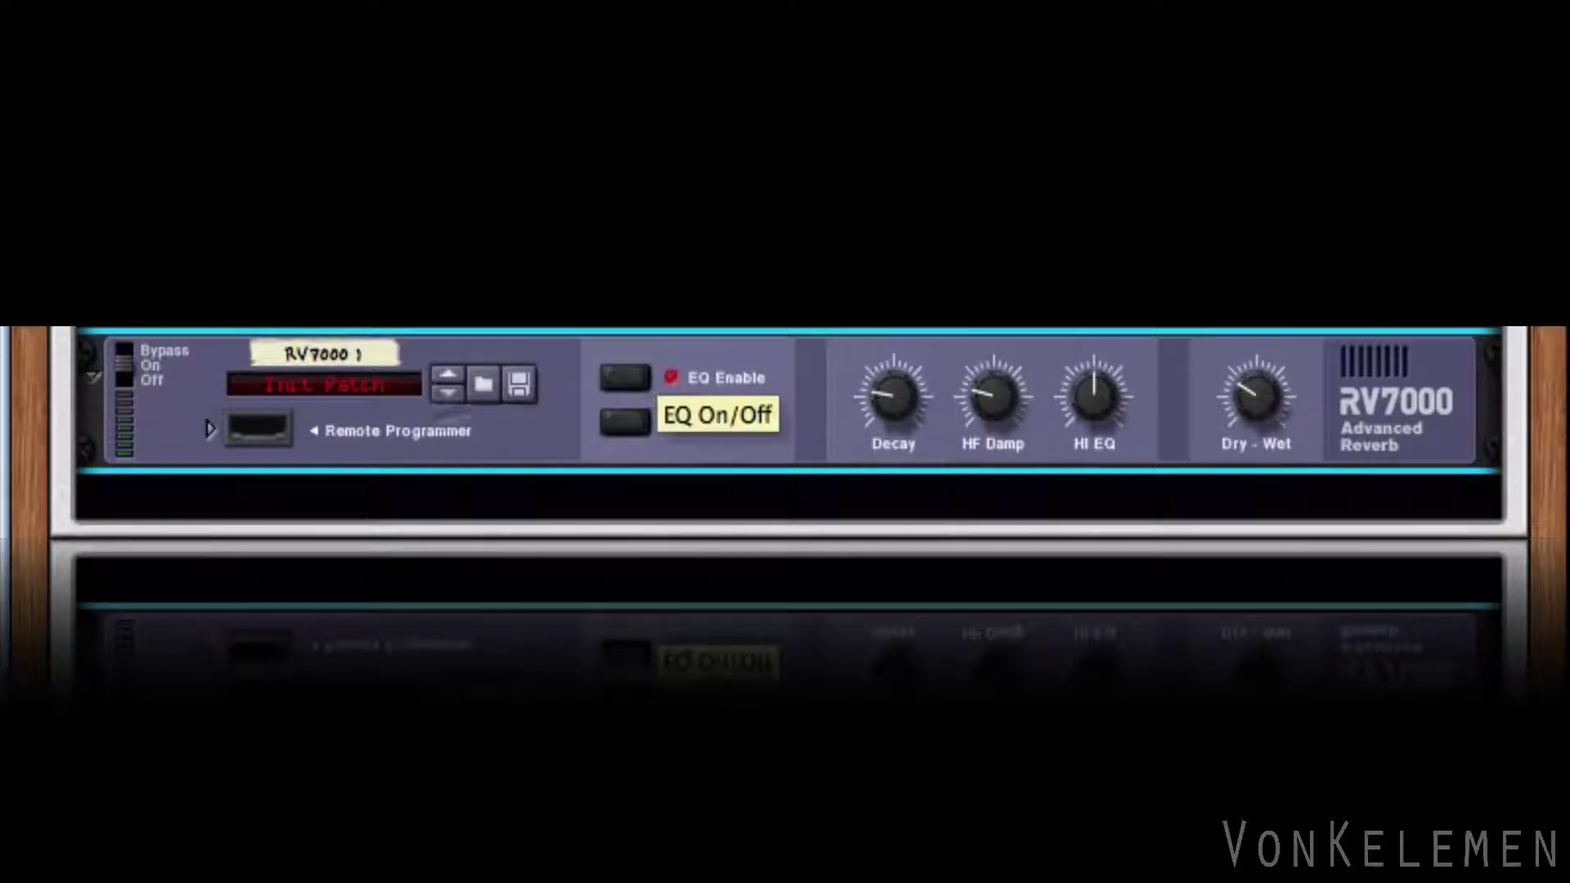
{"action": "left_click", "coordinate": [210, 429]}
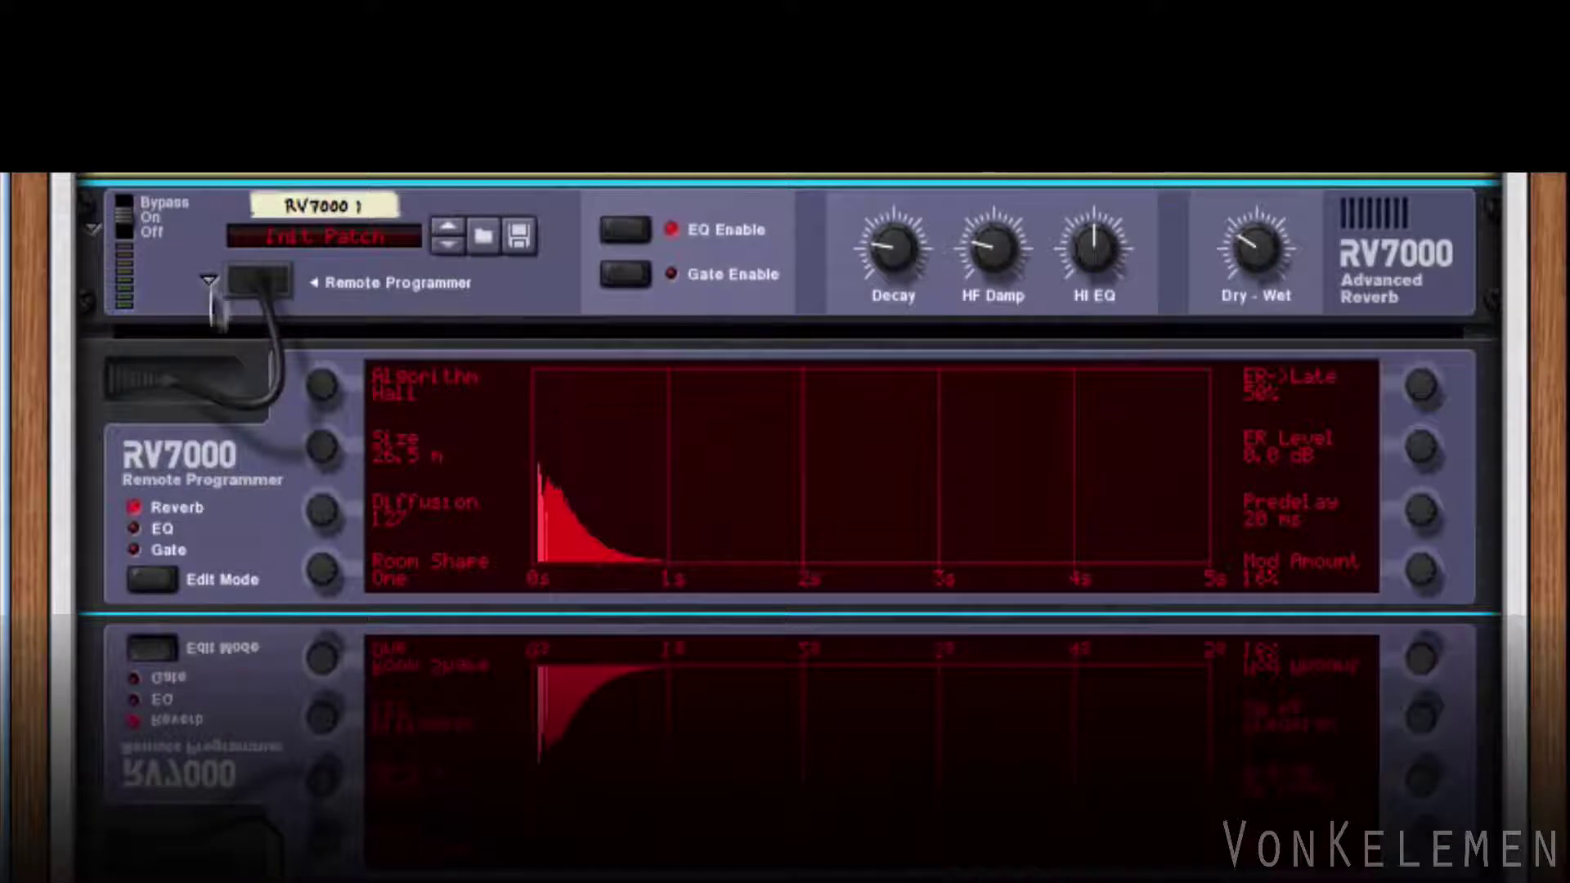
{"action": "left_click", "coordinate": [162, 530]}
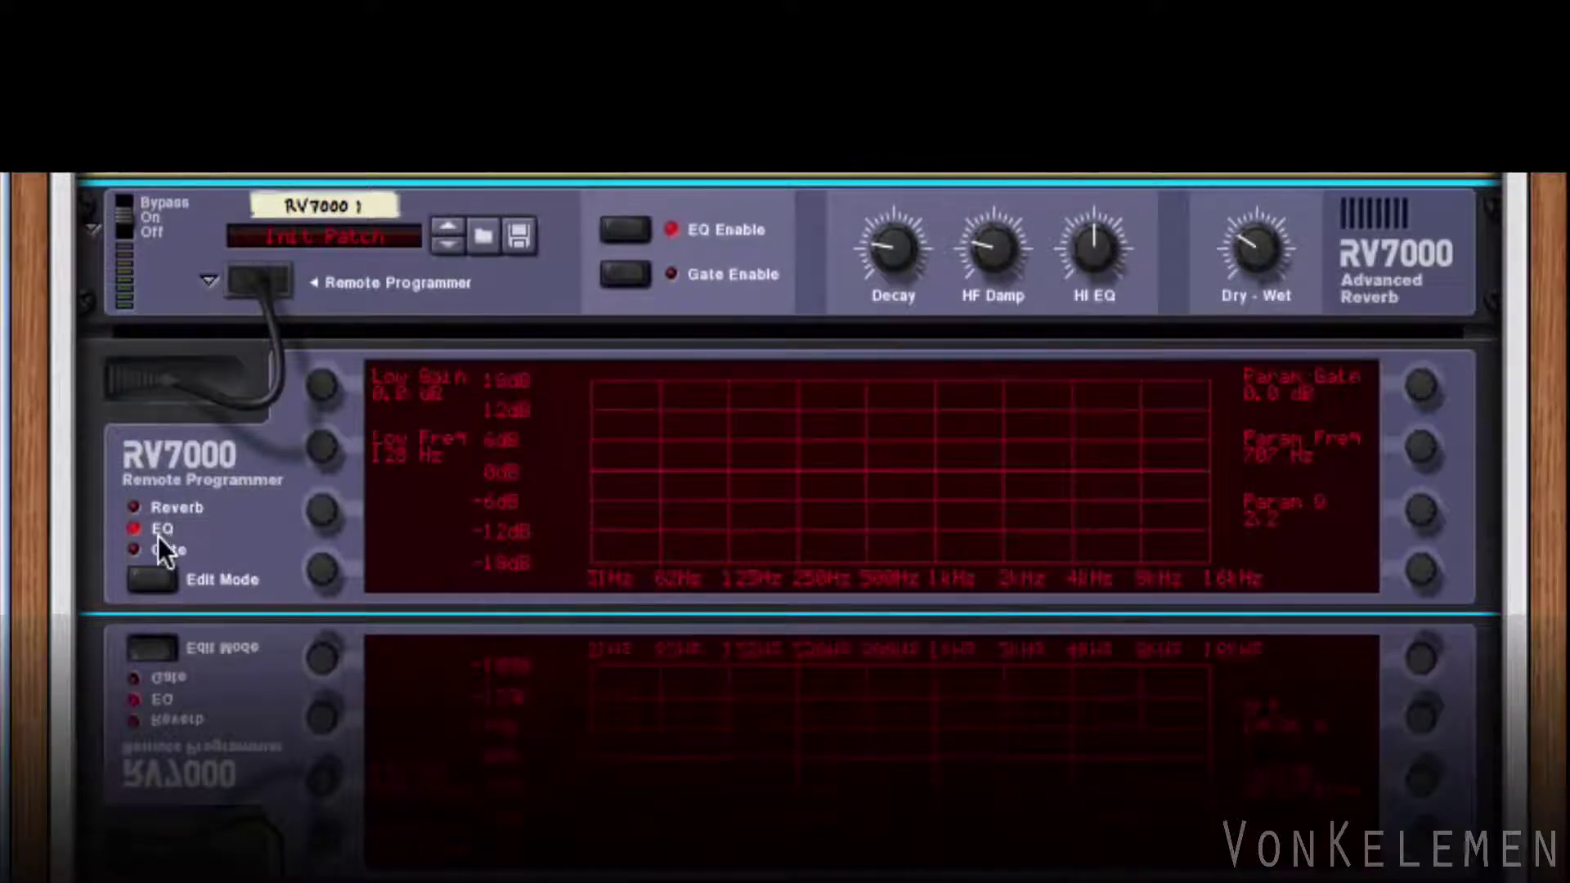
{"action": "left_click_drag", "start_coordinate": [323, 394], "coordinate": [329, 311]}
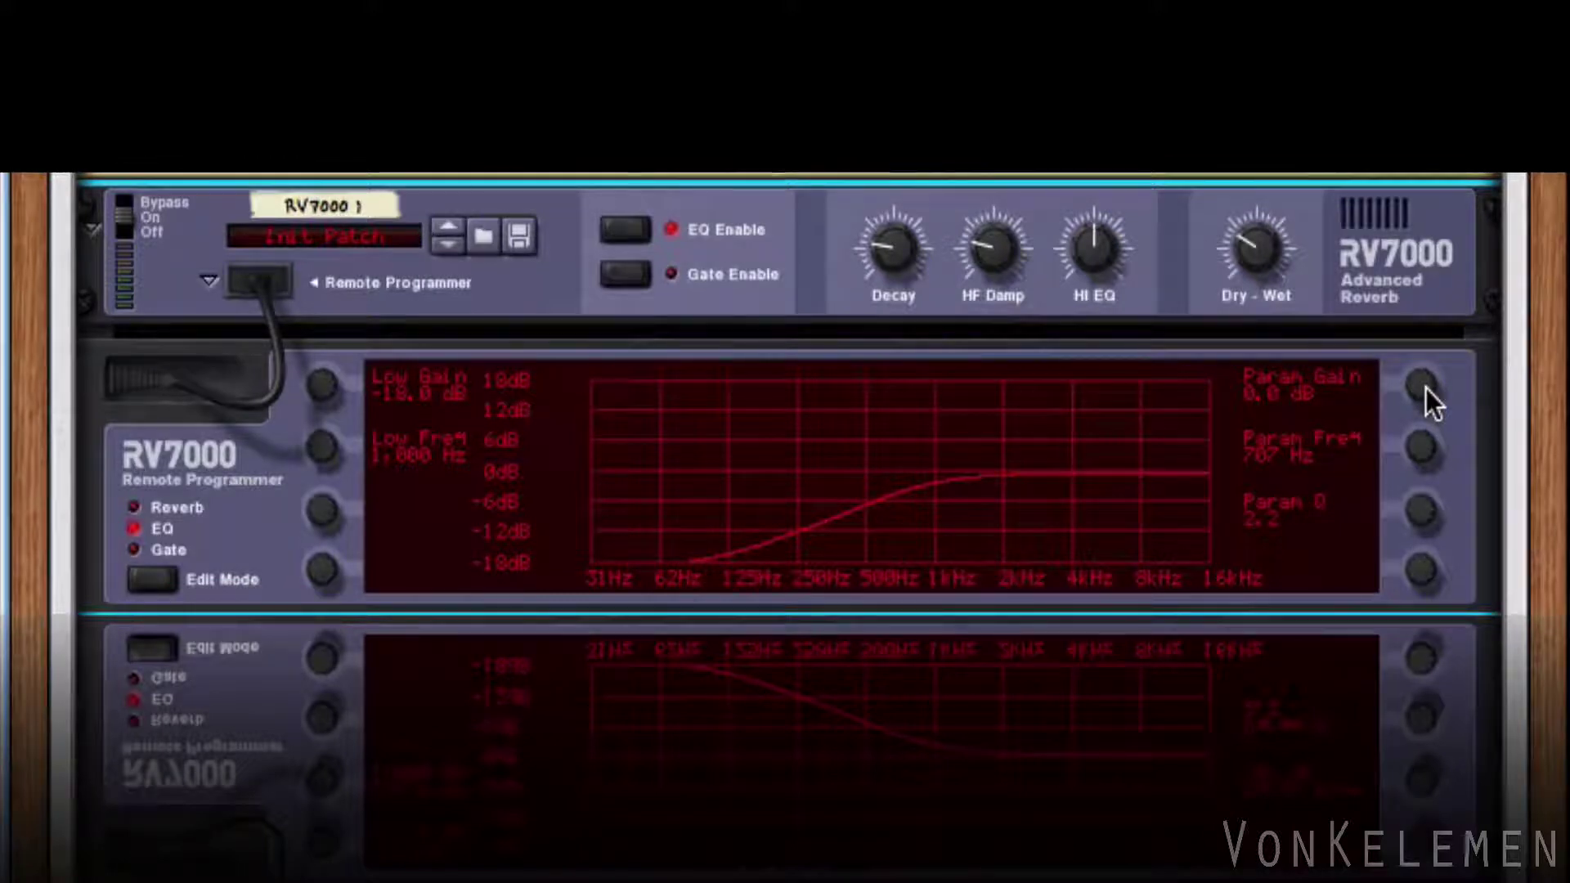
Set the reverb EQ's parametric gain to about 7.1 dB and frequency to about 2,828 Hz, and lower its Q.
{"action": "left_click_drag", "start_coordinate": [1426, 389], "coordinate": [1431, 361]}
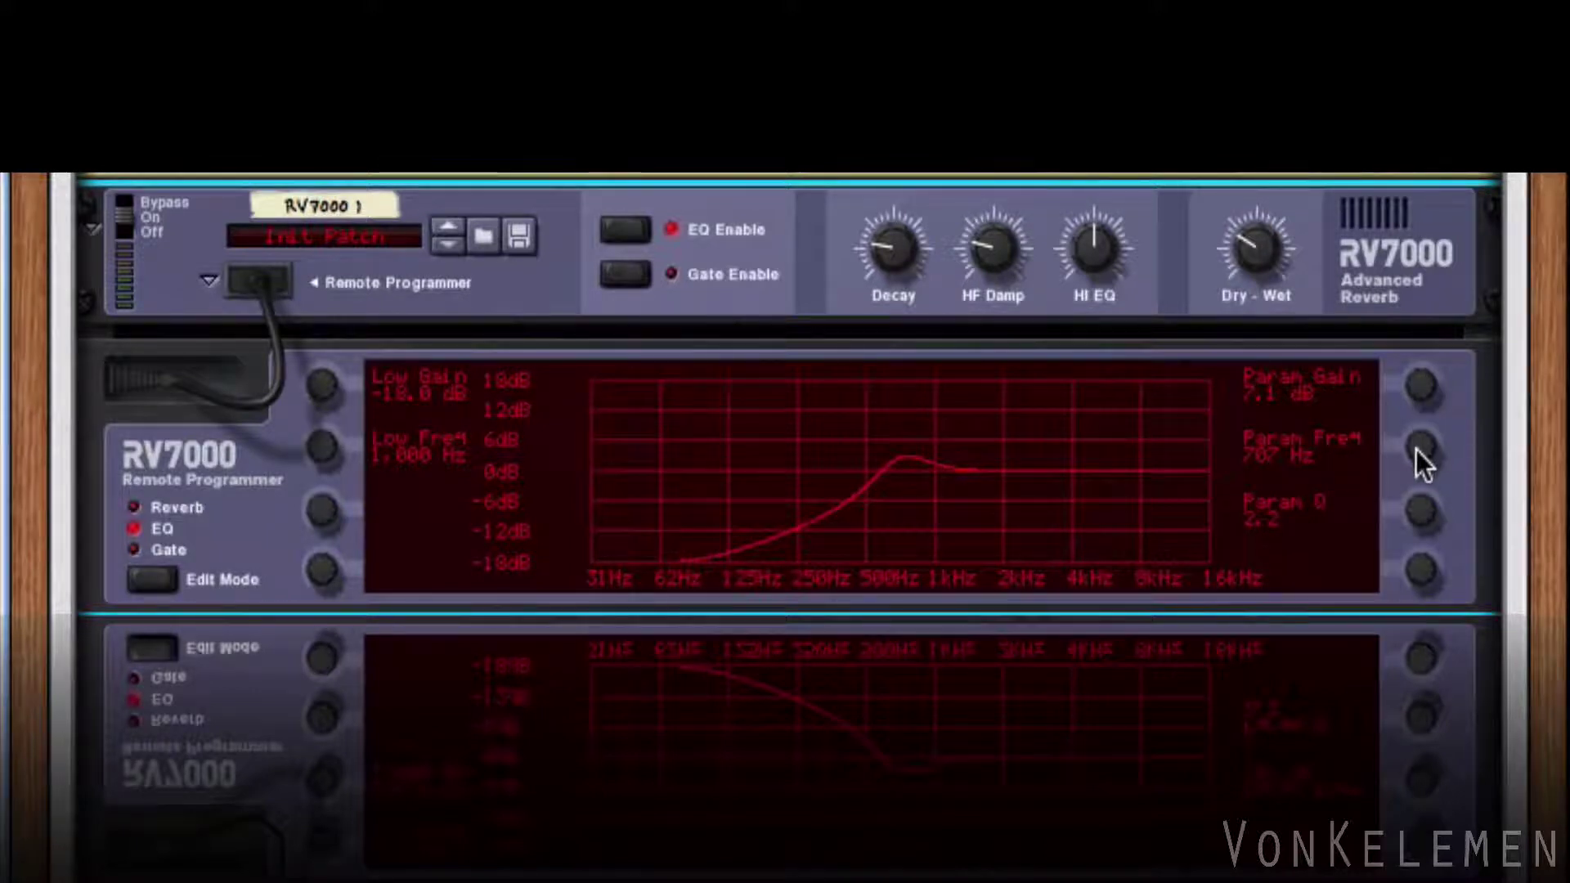
{"action": "left_click_drag", "start_coordinate": [1415, 448], "coordinate": [1421, 420]}
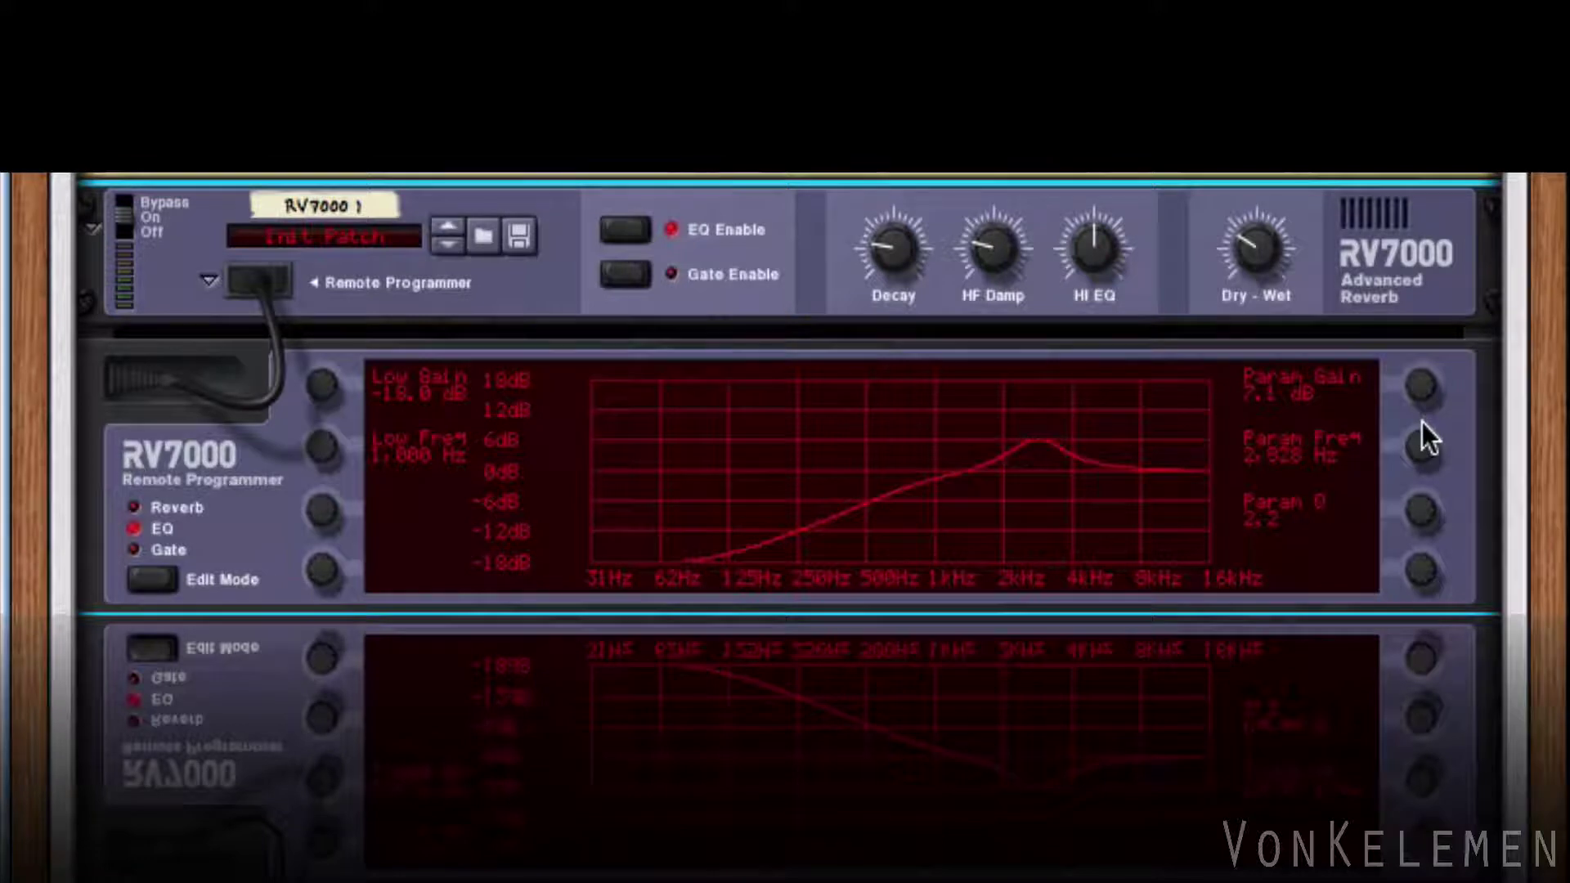
{"action": "left_click_drag", "start_coordinate": [1418, 512], "coordinate": [1406, 545]}
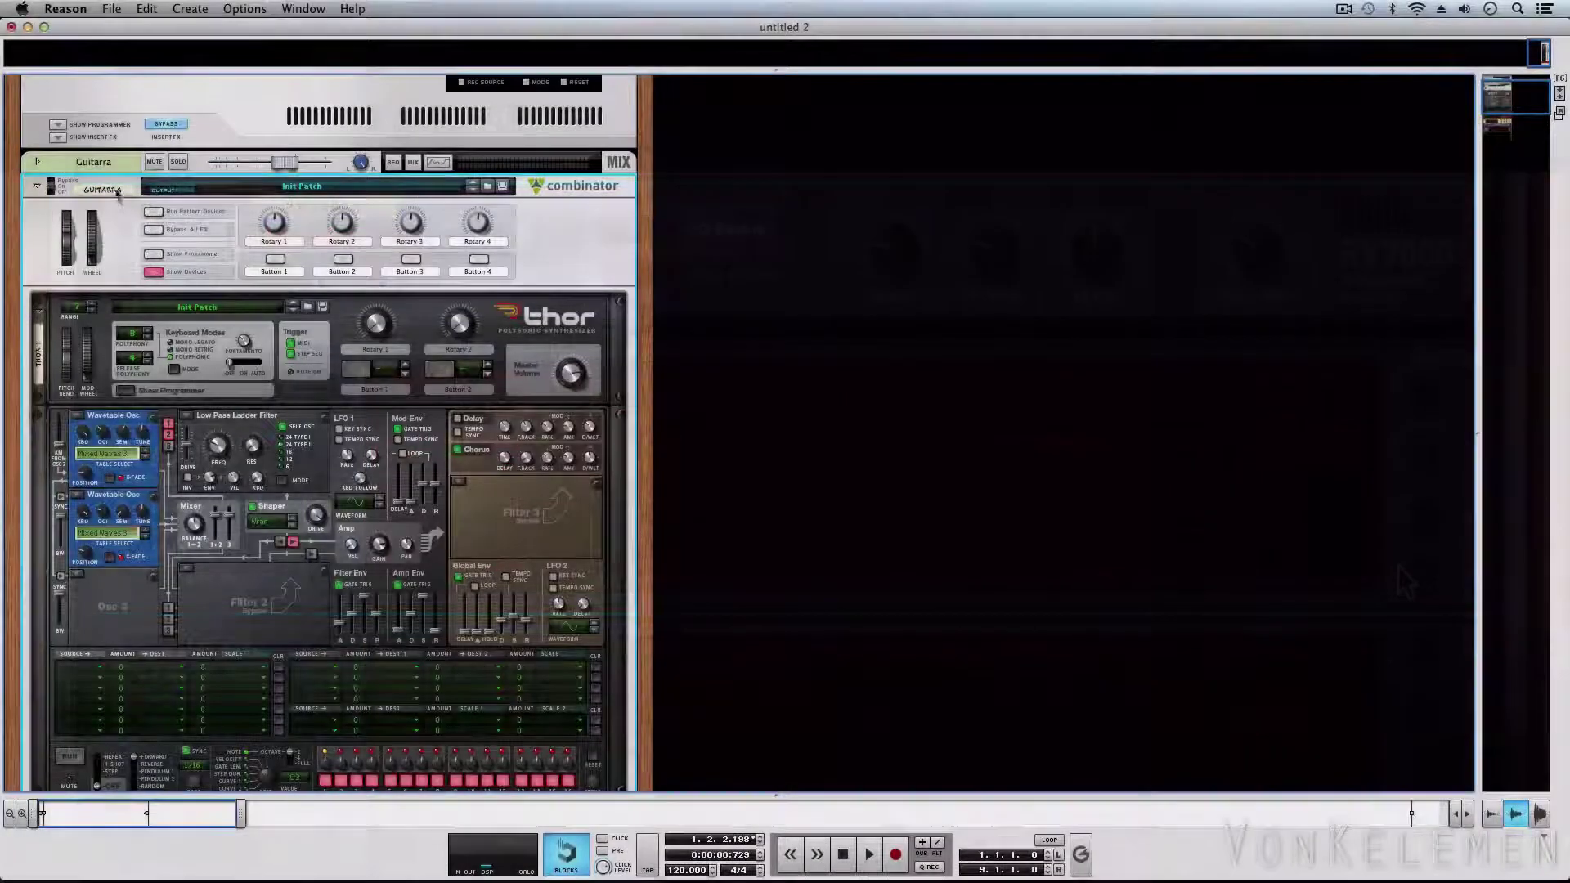
Create a parallel channel for the Guitarra mix channel, and unfold it to show its insert effects.
{"action": "right_click", "coordinate": [119, 162]}
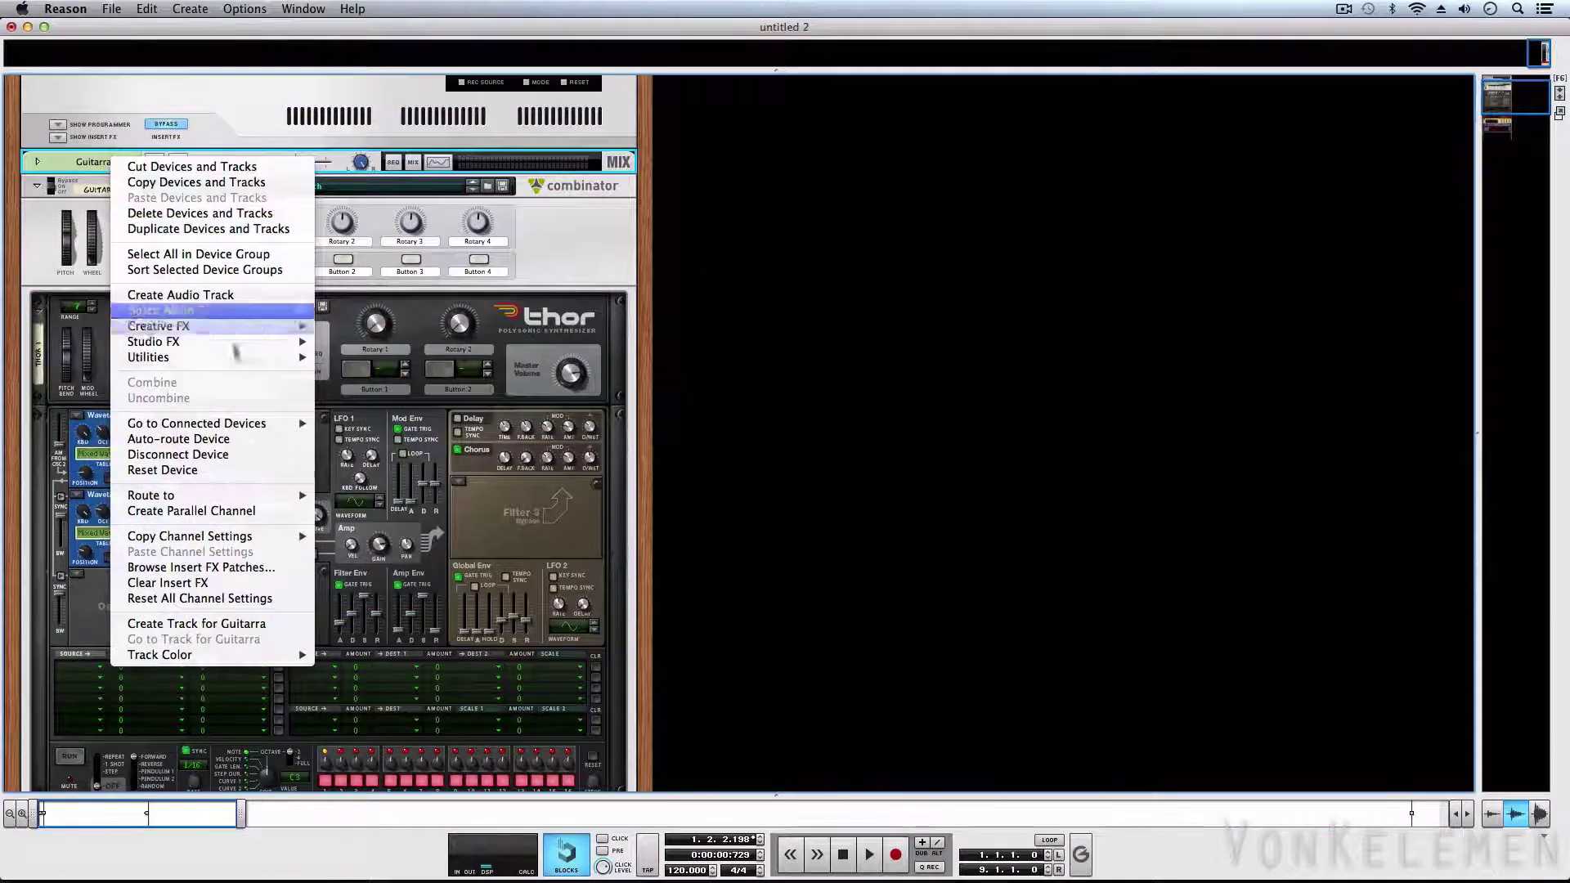
{"action": "left_click", "coordinate": [243, 510]}
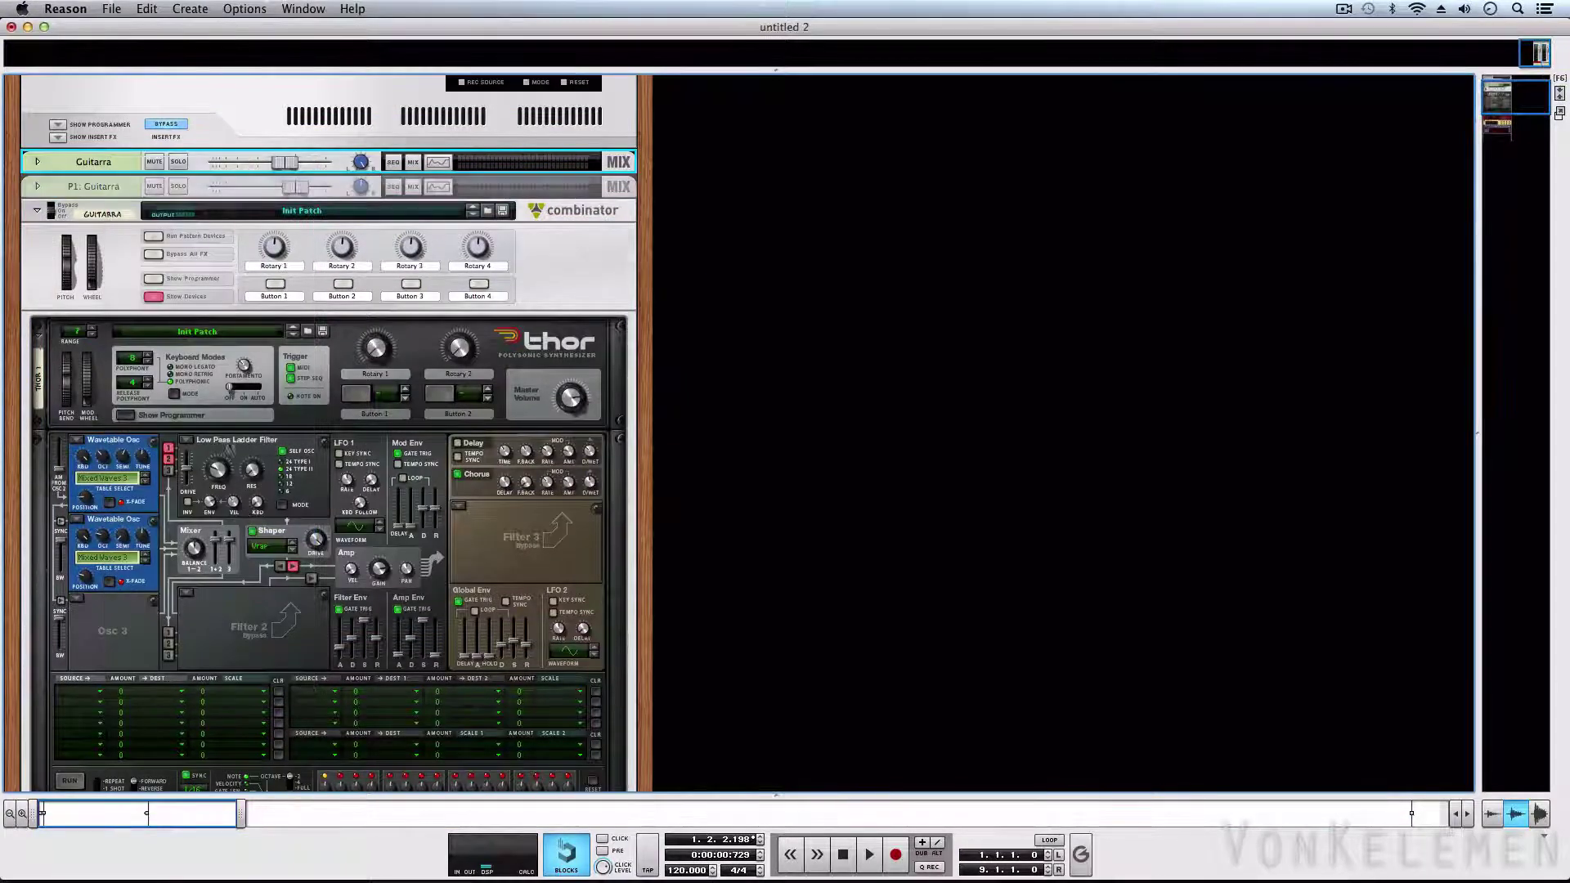
{"action": "left_click", "coordinate": [37, 187]}
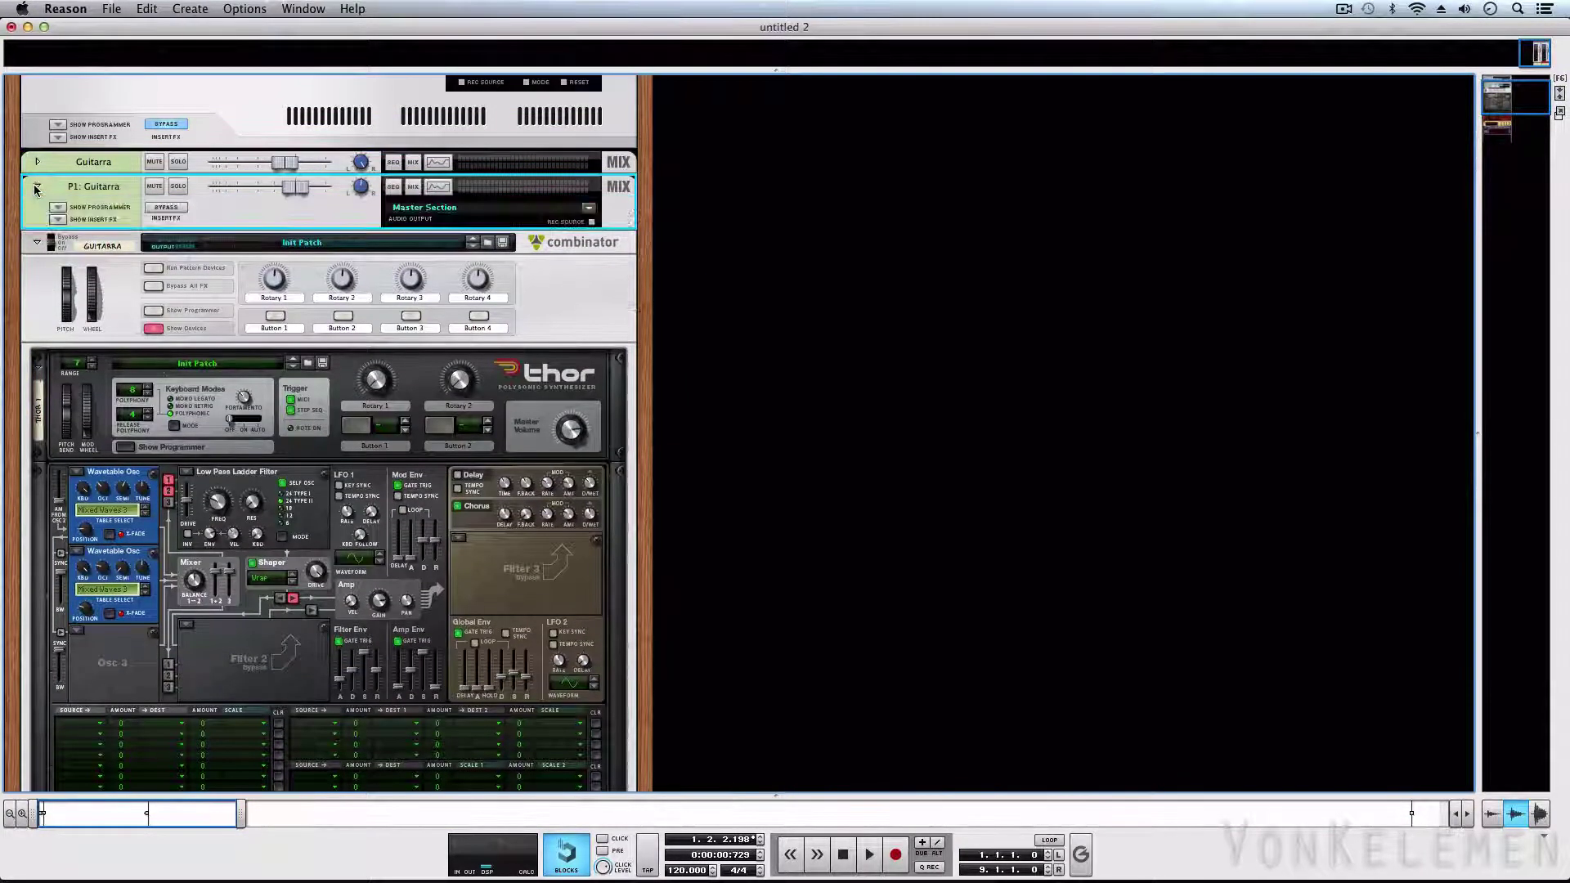
{"action": "left_click", "coordinate": [58, 219]}
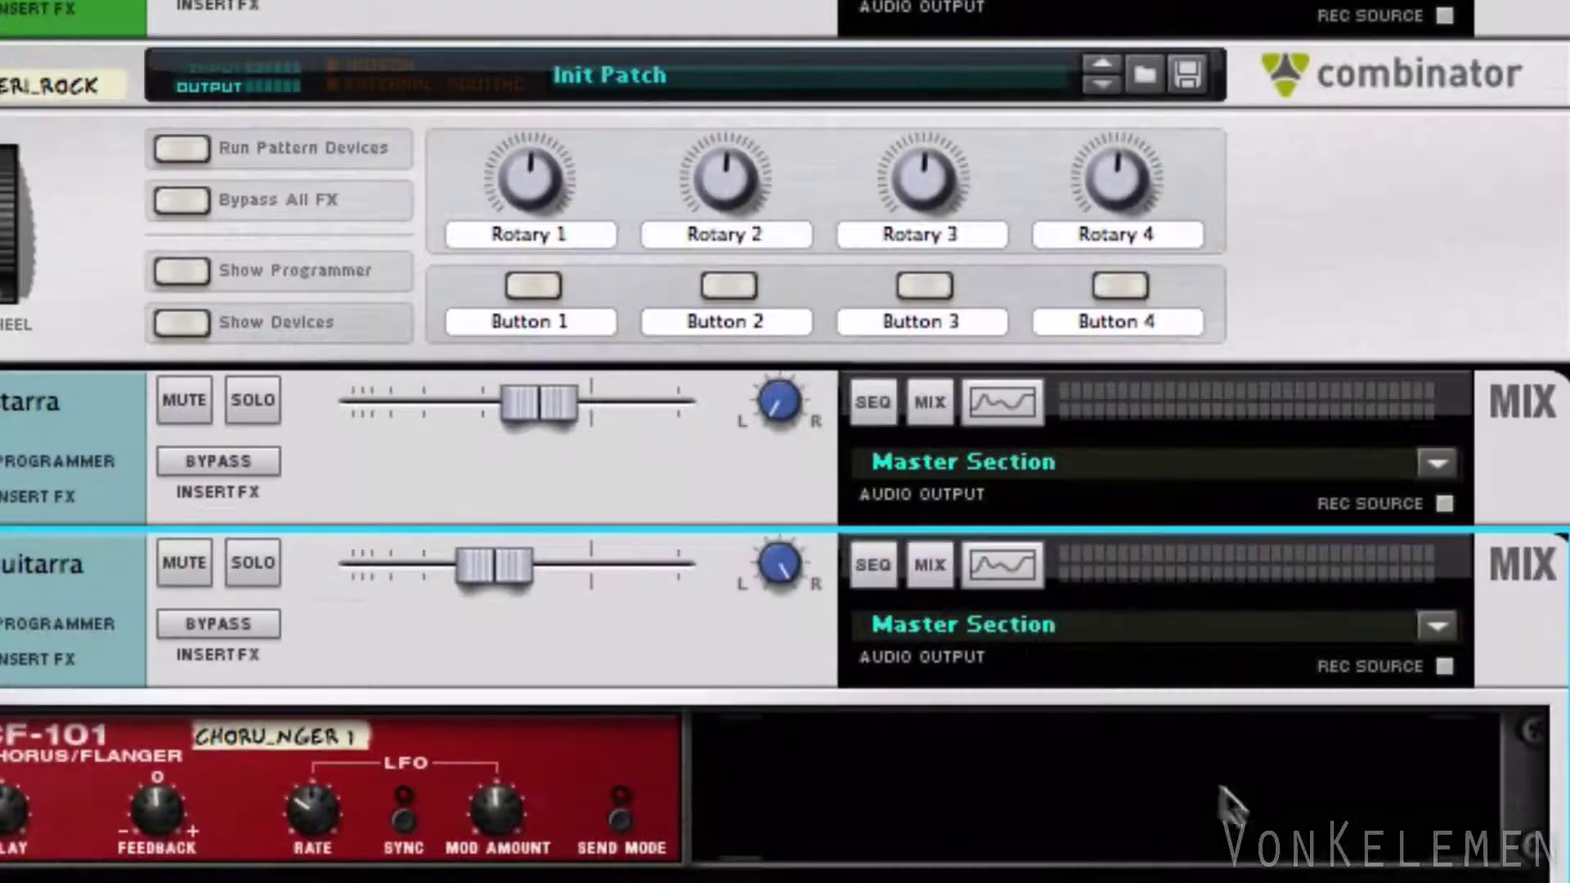
Mute and unmute the P1: Guitarra parallel channel during playback to compare the sound with and without it.
{"action": "left_click", "coordinate": [1012, 573]}
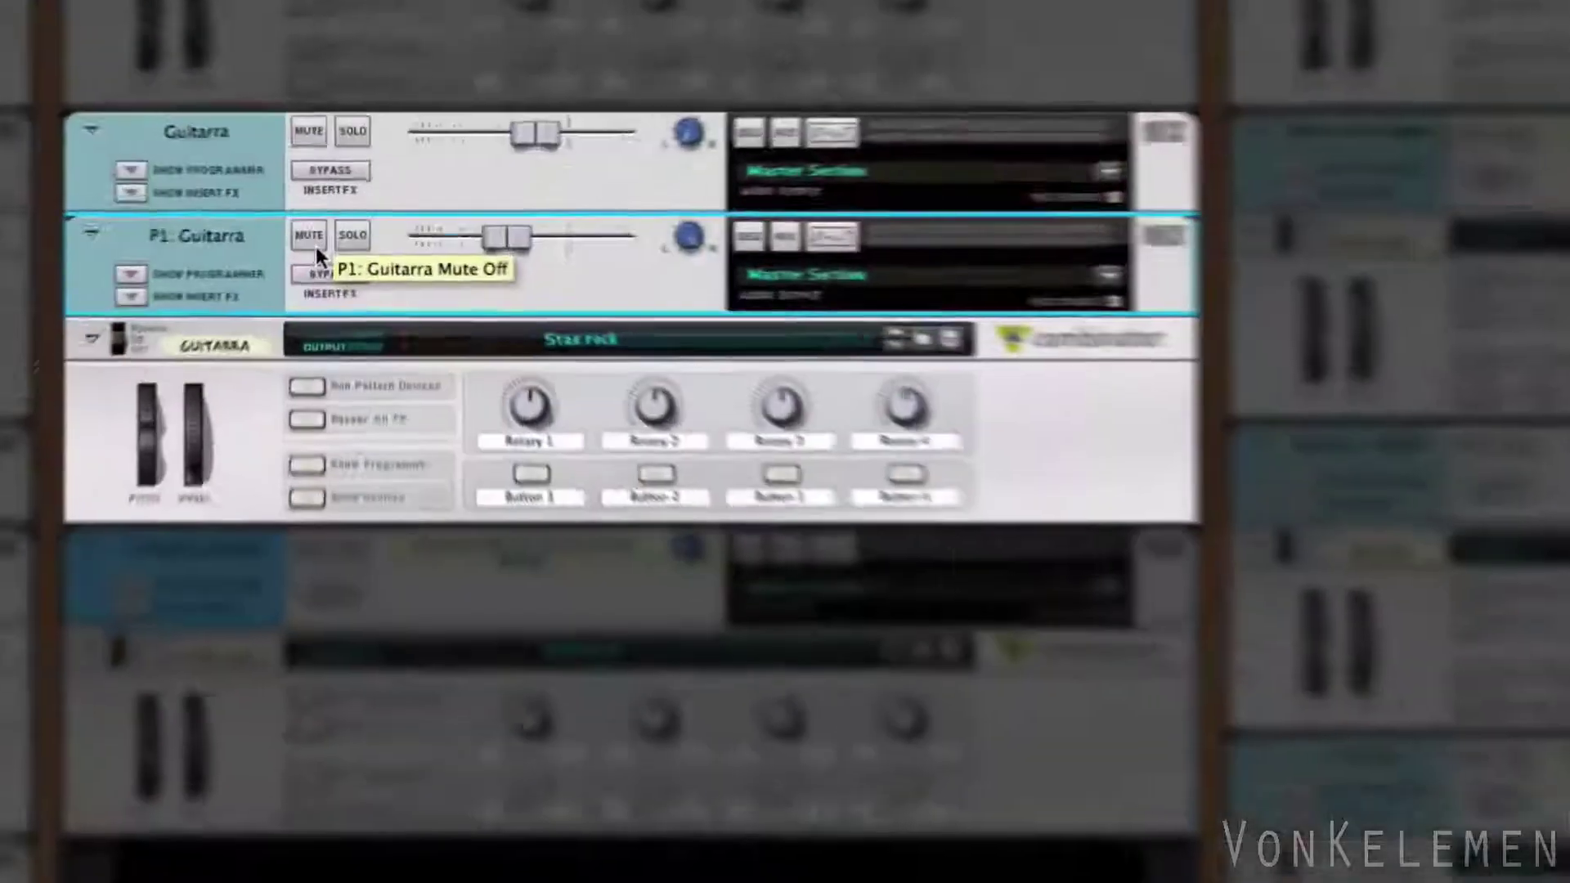
{"action": "left_click", "coordinate": [314, 244]}
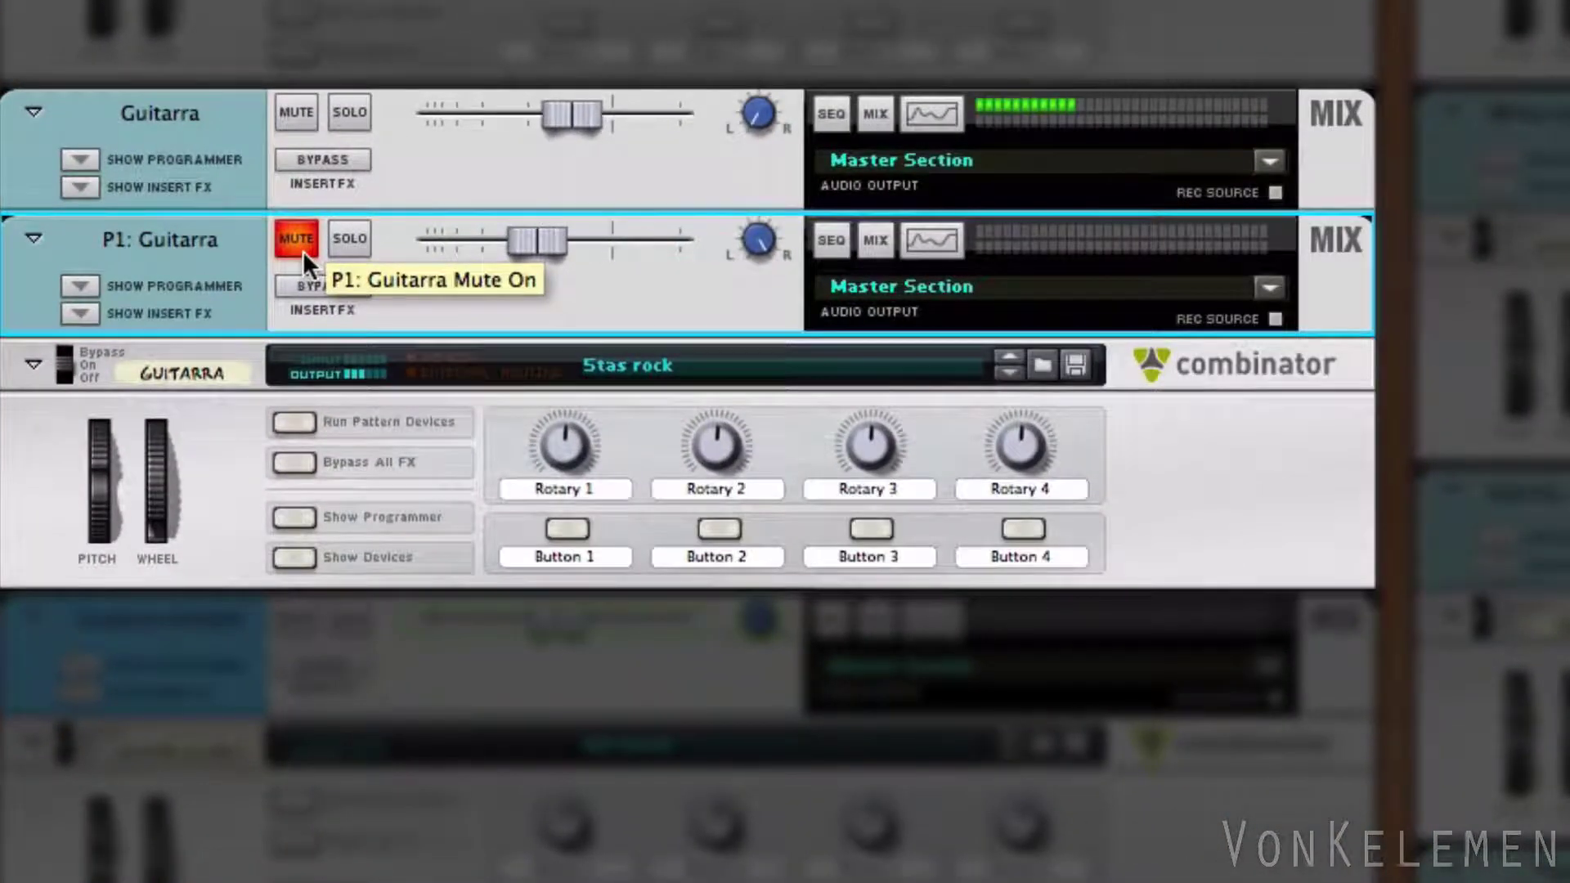
{"action": "left_click", "coordinate": [303, 250]}
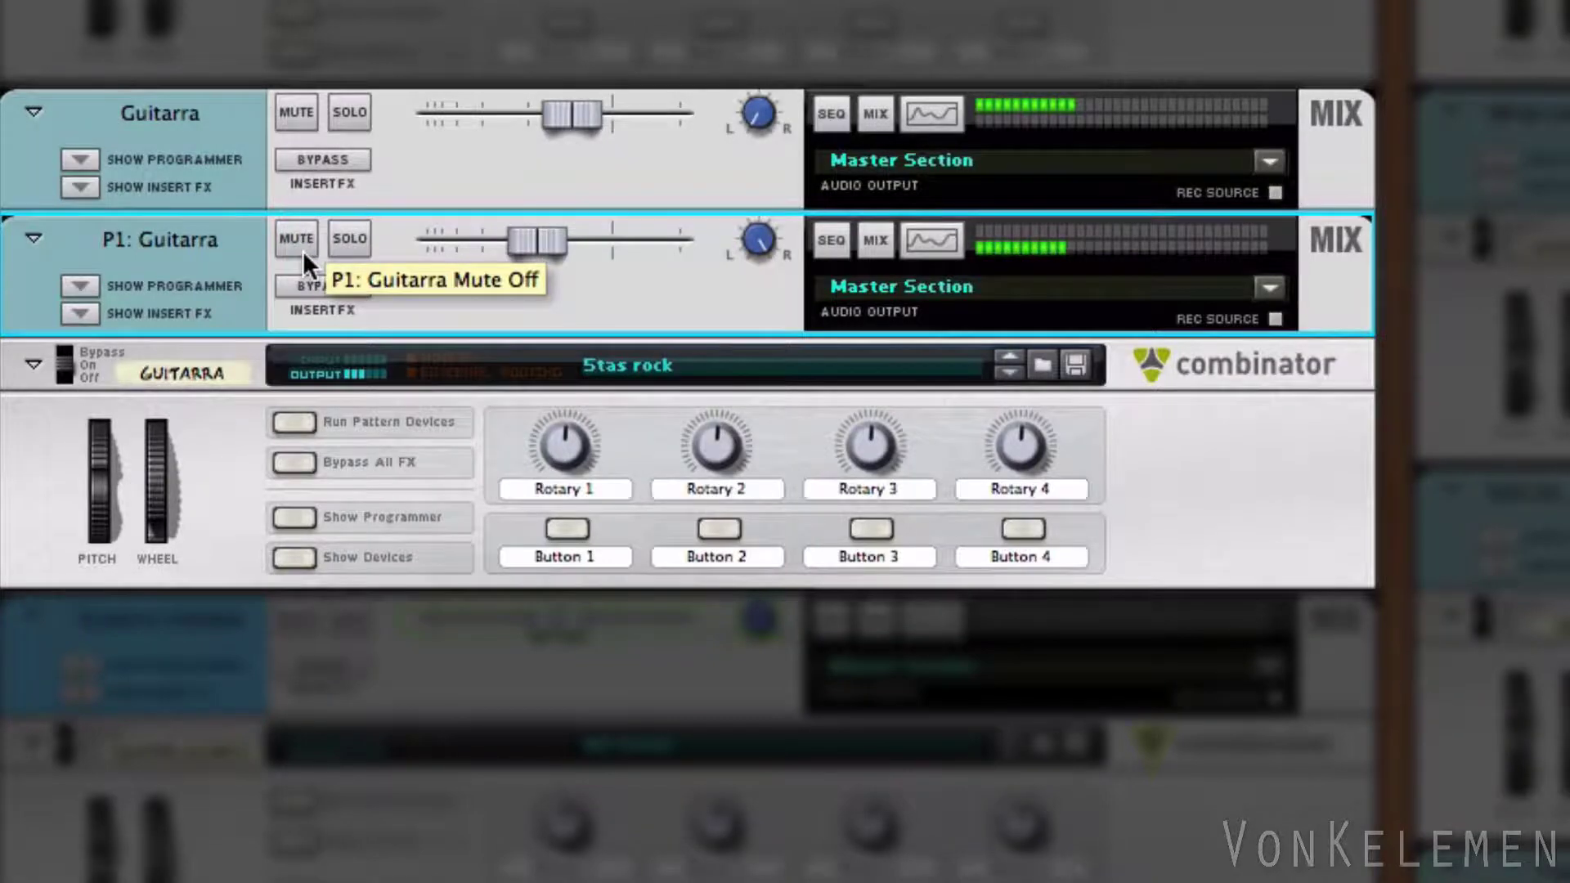